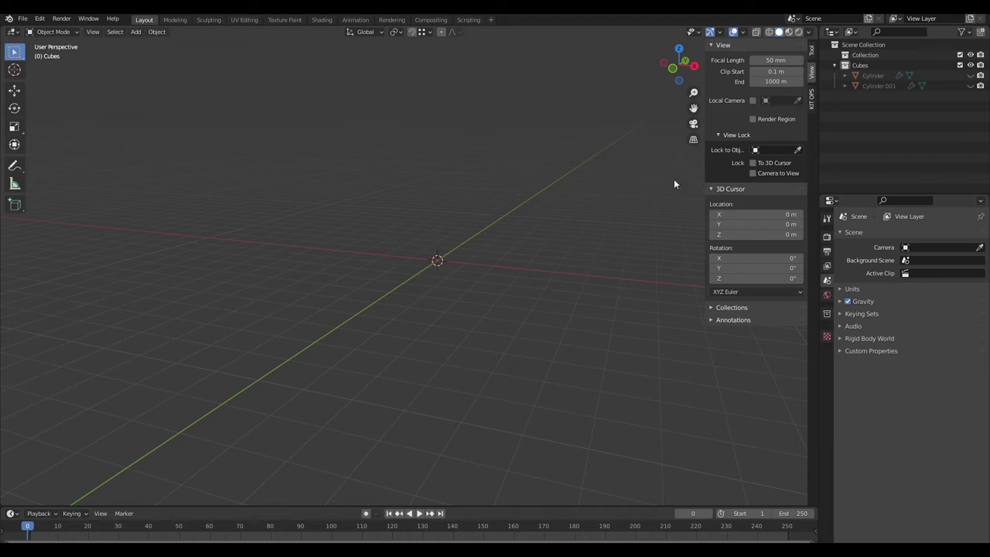
Unhide the bottle and cap objects, Cylinder and Cylinder.001, in the Cubes collection.
left_click_drag(971, 76, 971, 85)
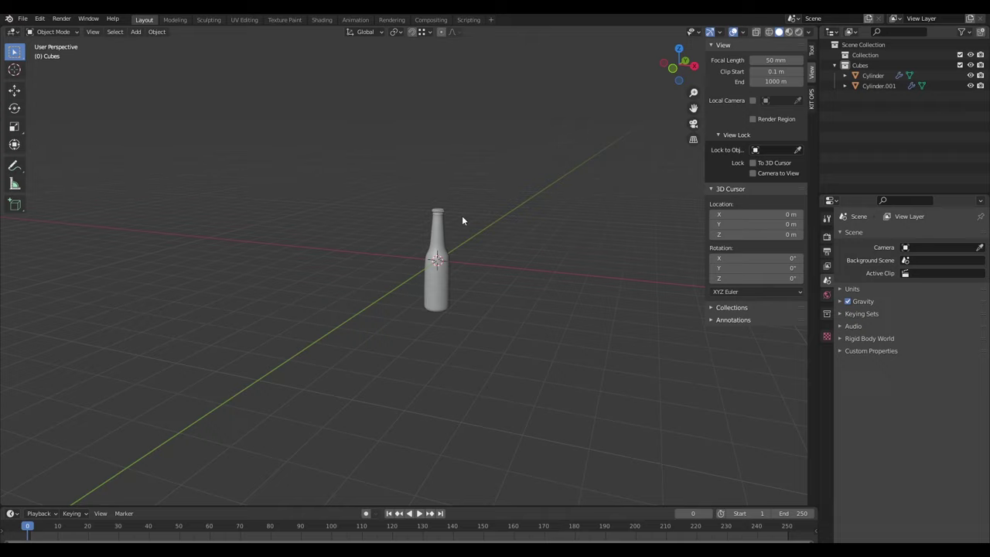
scroll(534, 263, "up", 6)
middle_click_drag(539, 271, 515, 243, "shift")
scroll(499, 261, "up", 2)
scroll(509, 224, "down", 2)
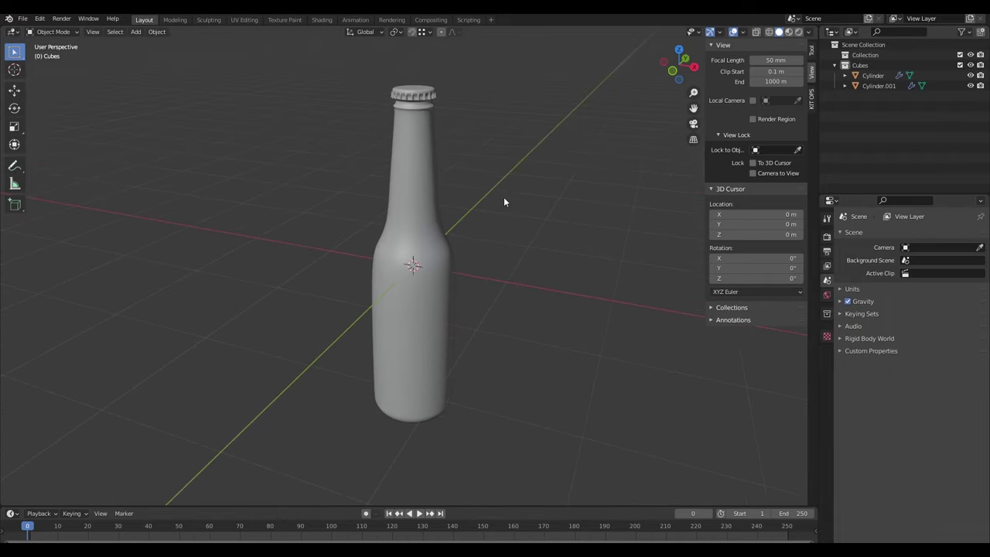
Import the image Schlitz label 2.png as a plane.
key("shift+a")
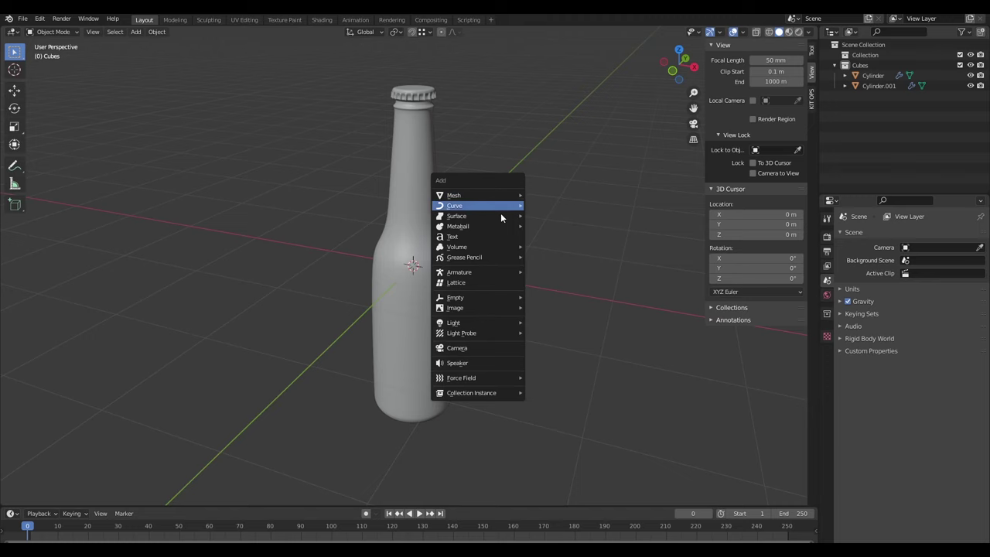
mouse_move(501, 297)
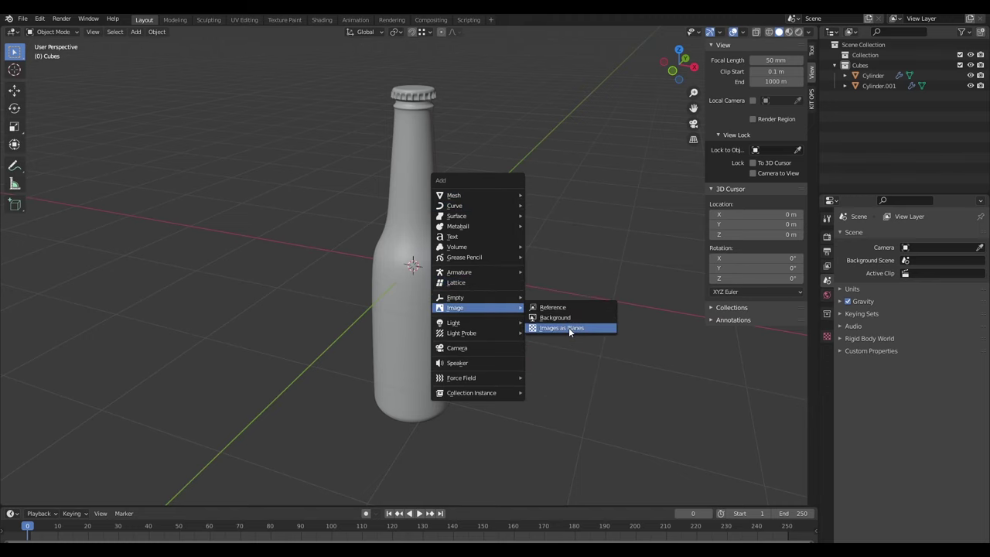
left_click(567, 328)
left_click(438, 220)
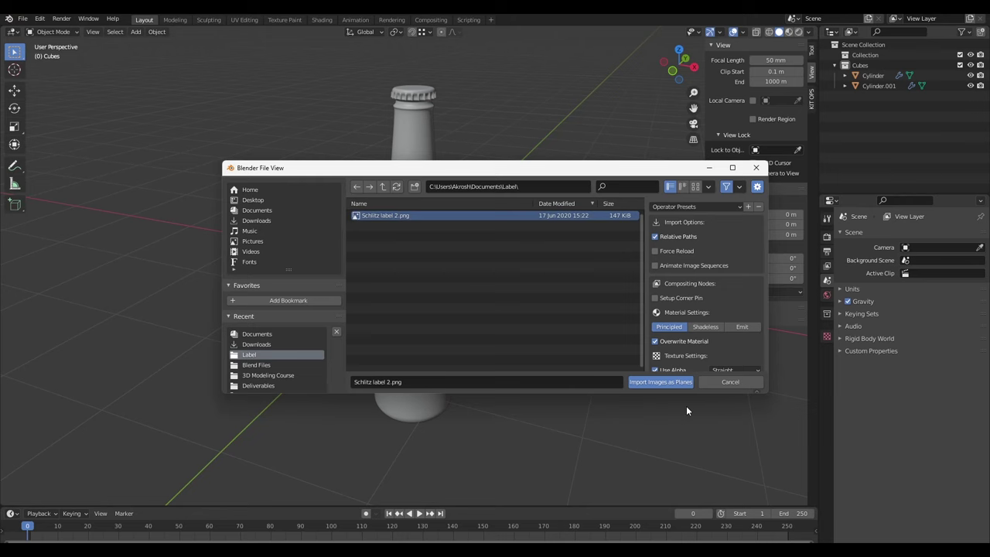
left_click(660, 382)
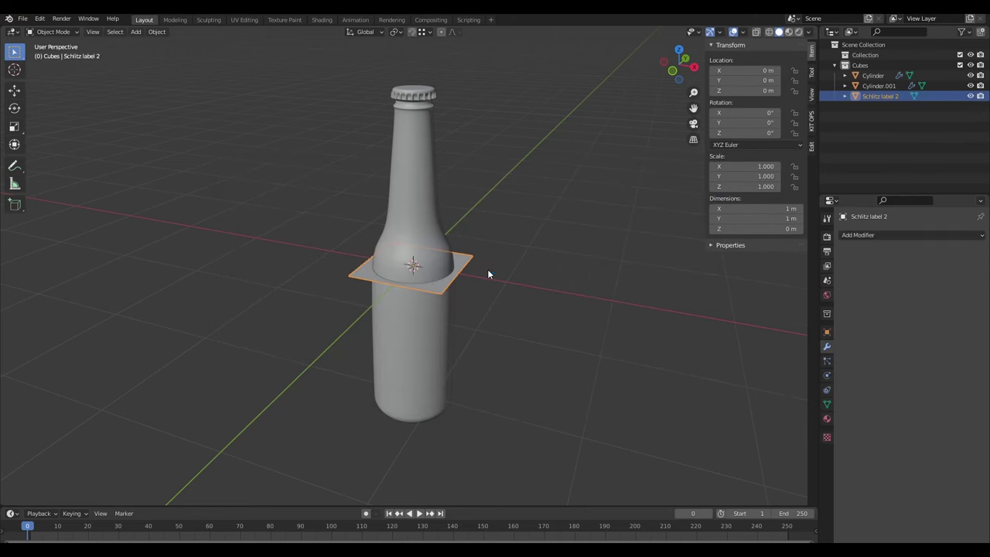
Rotate the label plane 90° about the X axis and set the viewport shading to Material Preview.
type("rx90")
key("Return")
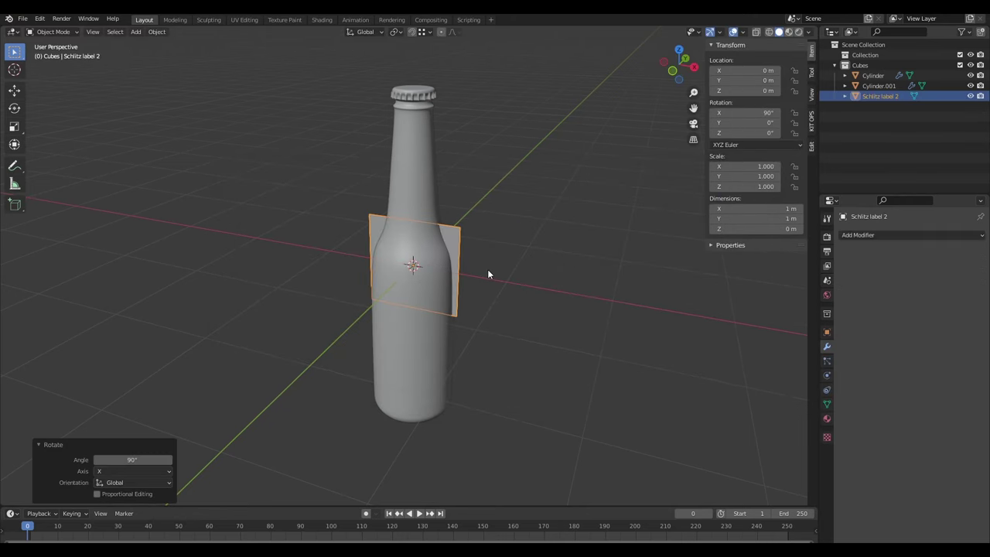
key("z")
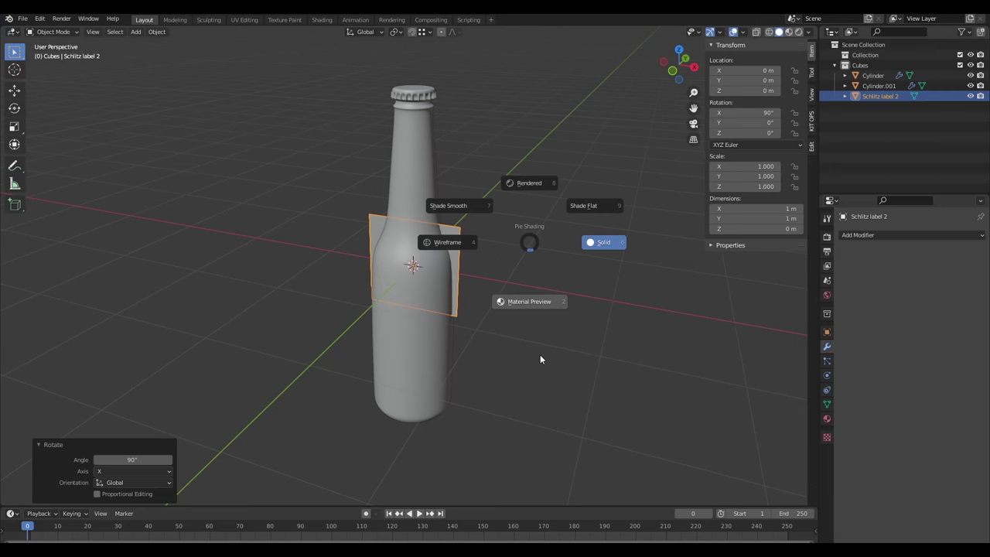
left_click(541, 300)
middle_click_drag(484, 269, 481, 282, "shift")
Move the label plane about 4.4 m along Y behind the bottle and scale it up to about 2.7.
left_click(447, 249)
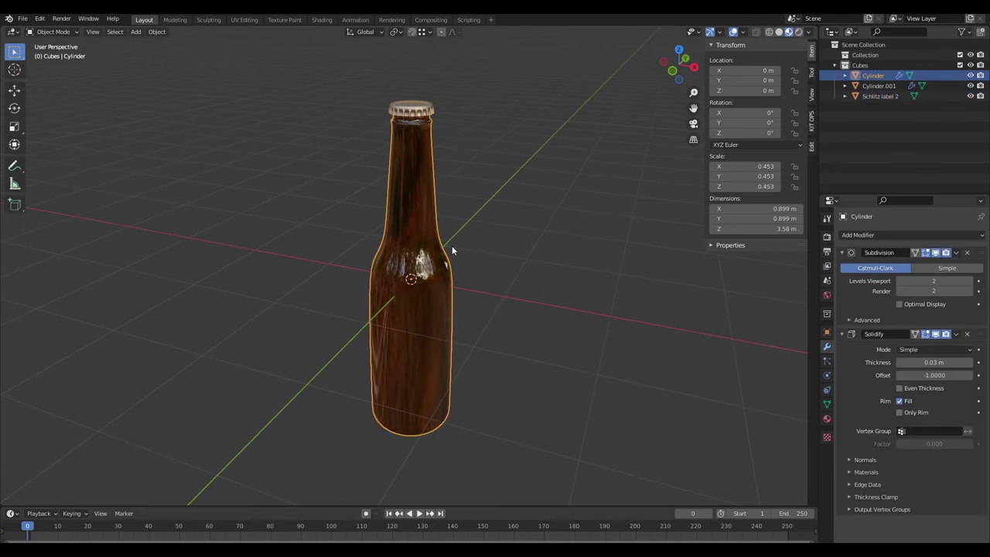
left_click_drag(447, 240, 474, 265)
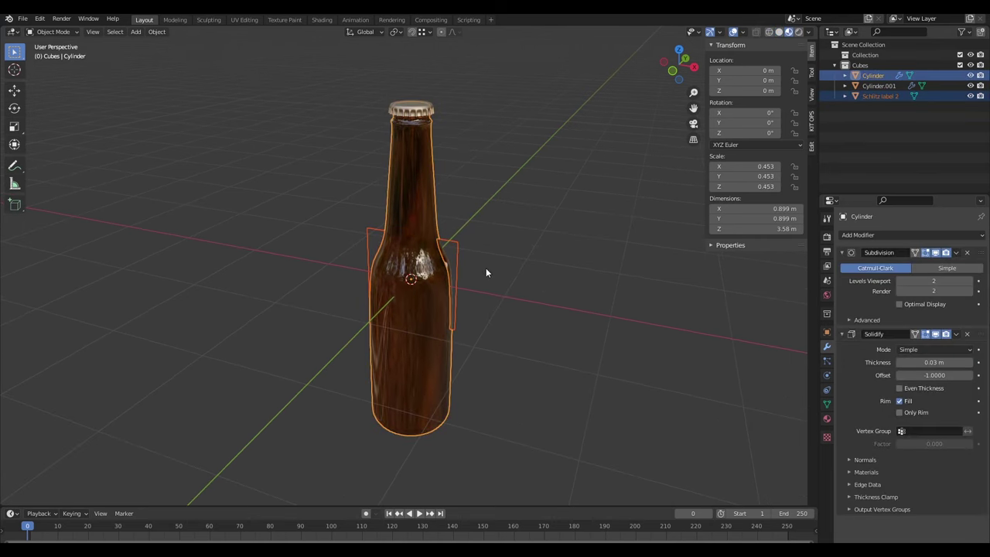
left_click(458, 245)
key("g")
key("y")
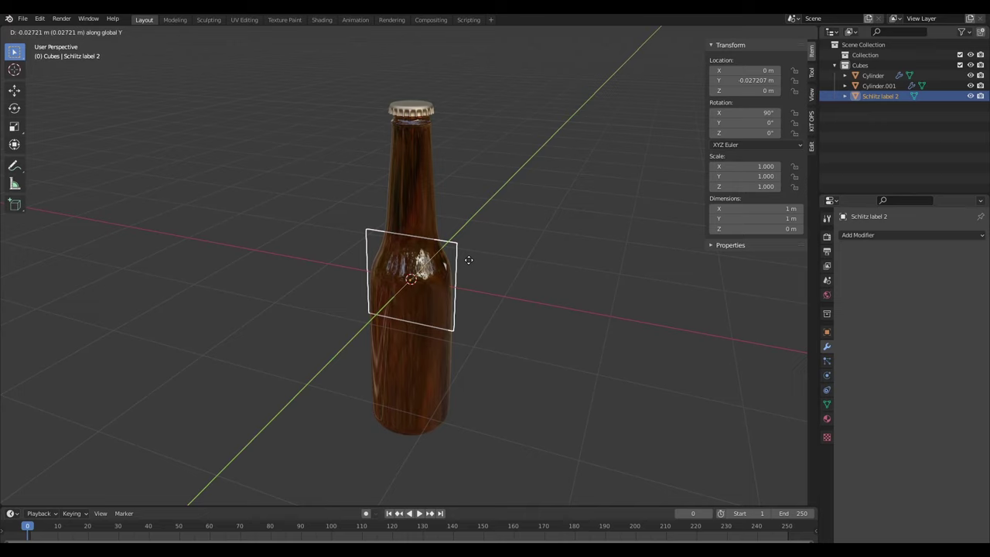
left_click(594, 203)
key("s")
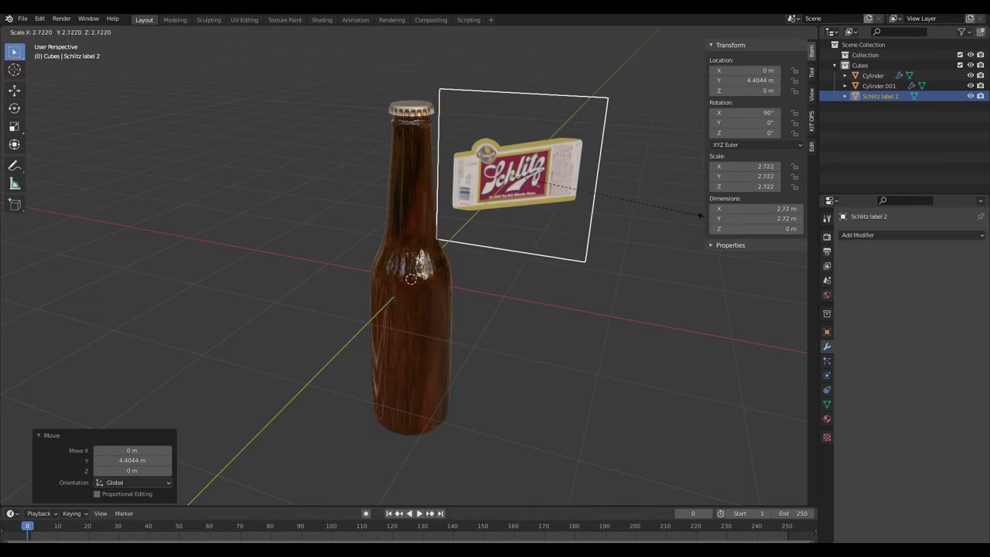
left_click(698, 217)
Add a 32-vertex mesh cylinder with 1 m radius and 2 m depth at the world origin around the bottle.
scroll(638, 288, "down", 3)
middle_click_drag(627, 289, 581, 274, "shift")
scroll(567, 290, "up", 3)
scroll(541, 283, "down", 3)
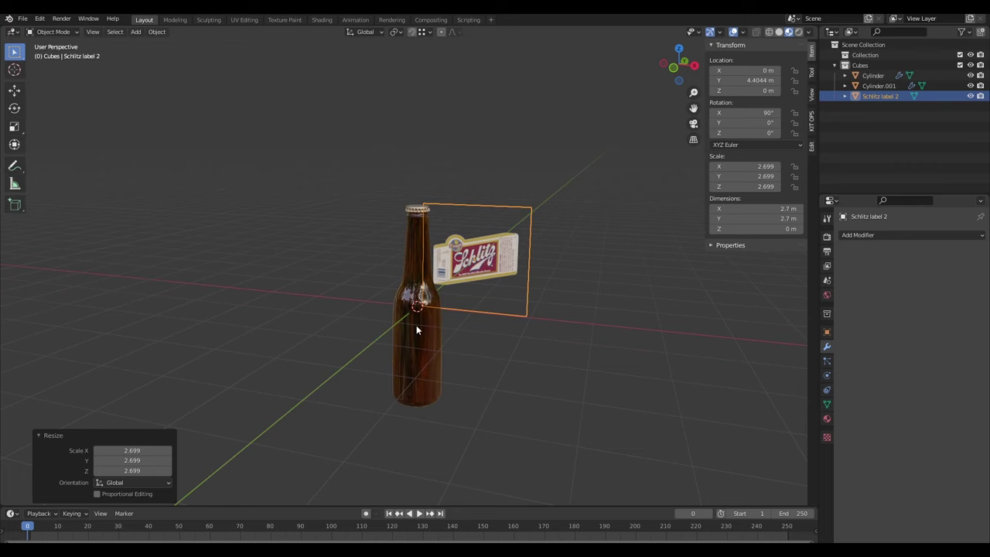
middle_click_drag(483, 364, 560, 333)
left_click(501, 275)
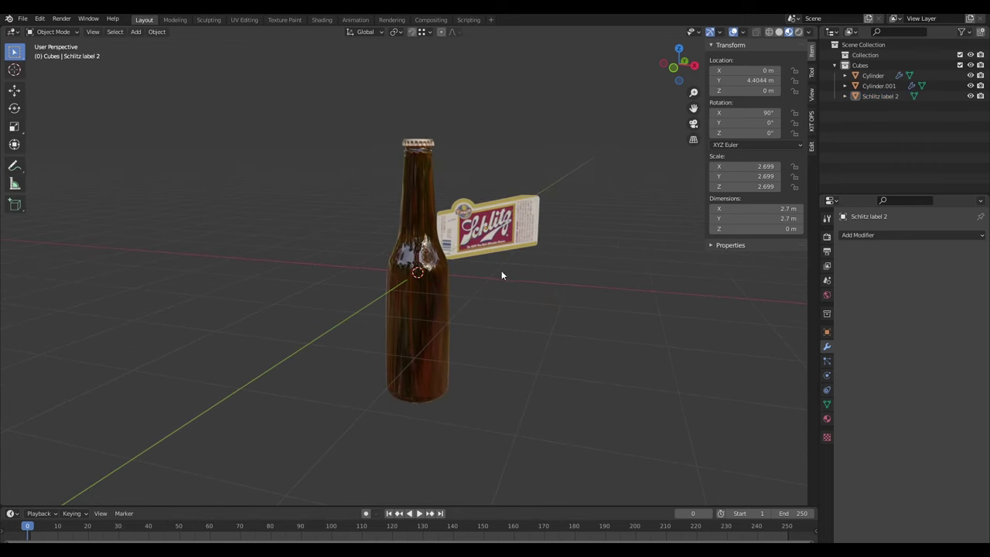
key("shift+a")
mouse_move(482, 155)
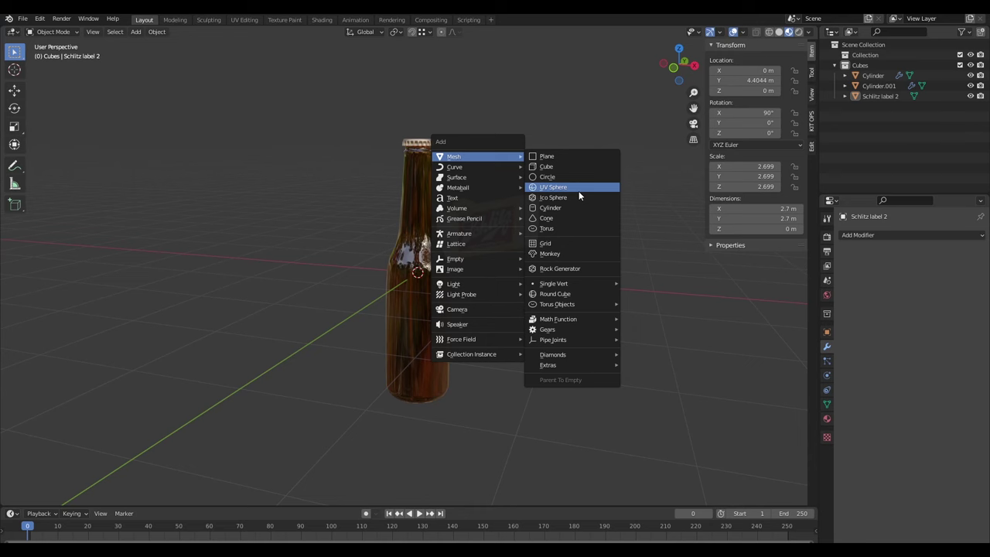
left_click(568, 207)
middle_click_drag(569, 207, 537, 255)
scroll(537, 255, "up", 1)
middle_click_drag(415, 256, 485, 263, "shift")
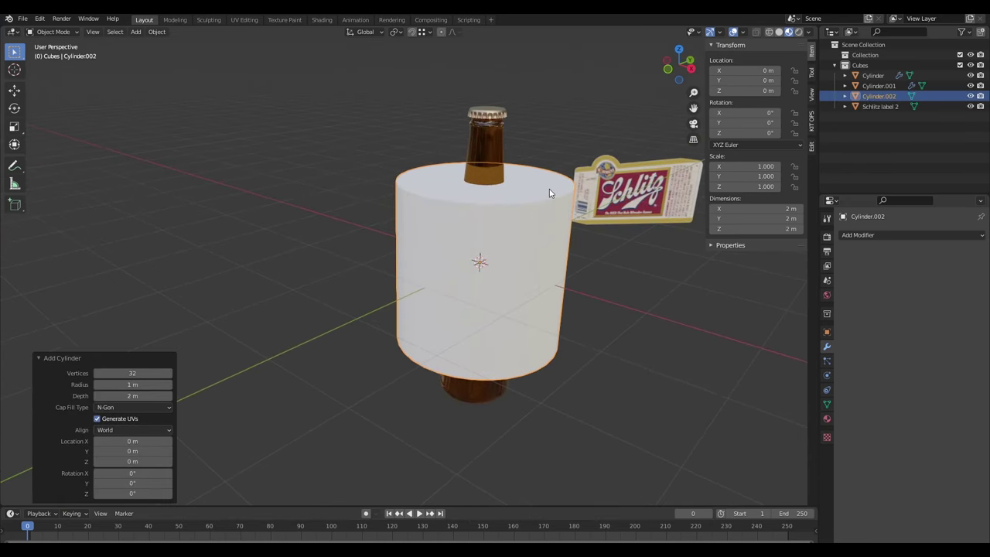
Delete the top and bottom faces of the new cylinder in Edit Mode, leaving an open tube.
key("Tab")
middle_click_drag(548, 187, 556, 369)
key("x")
left_click(556, 370)
scroll(556, 370, "down", 3)
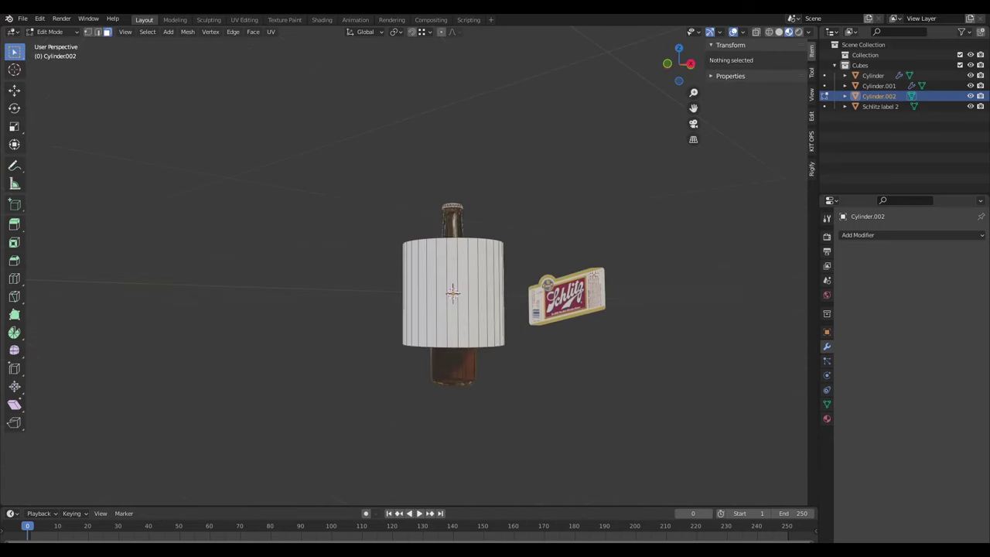
scroll(568, 314, "up", 3)
middle_click_drag(563, 279, 564, 243)
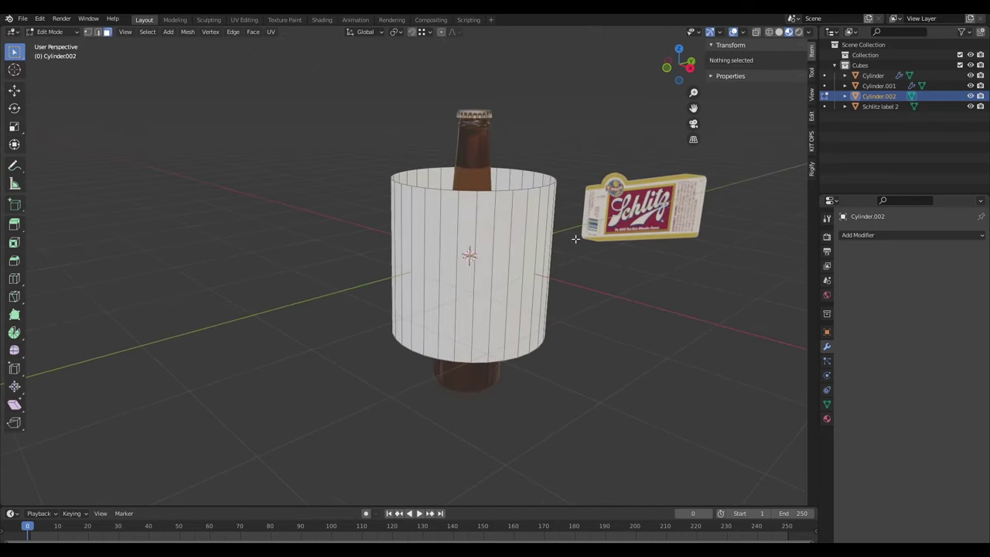
Scale the open cylinder down to about 0.555 and lower it about 0.6 m along Z onto the bottle's body.
key("Tab")
key("s")
left_click(585, 248)
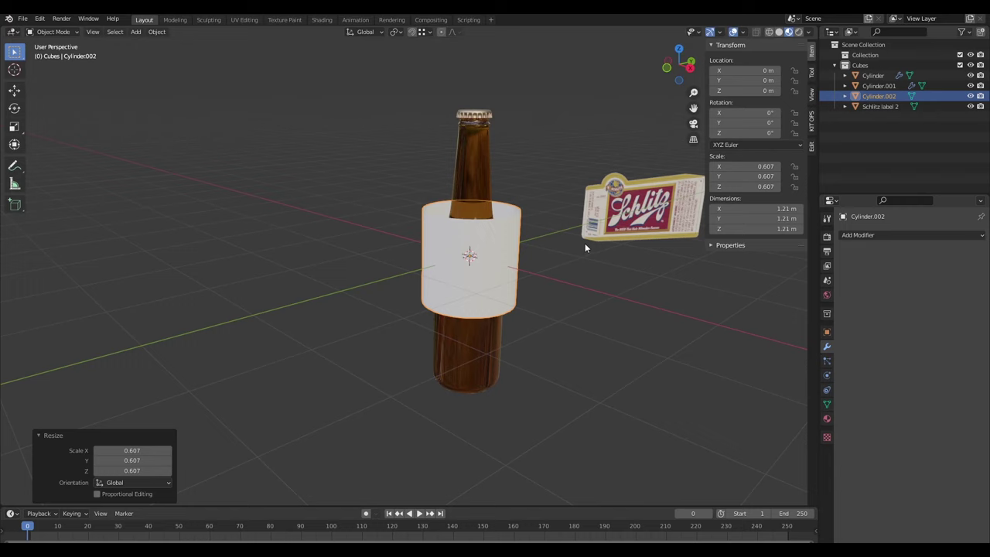
key("g")
key("z")
left_click(568, 315)
key("s")
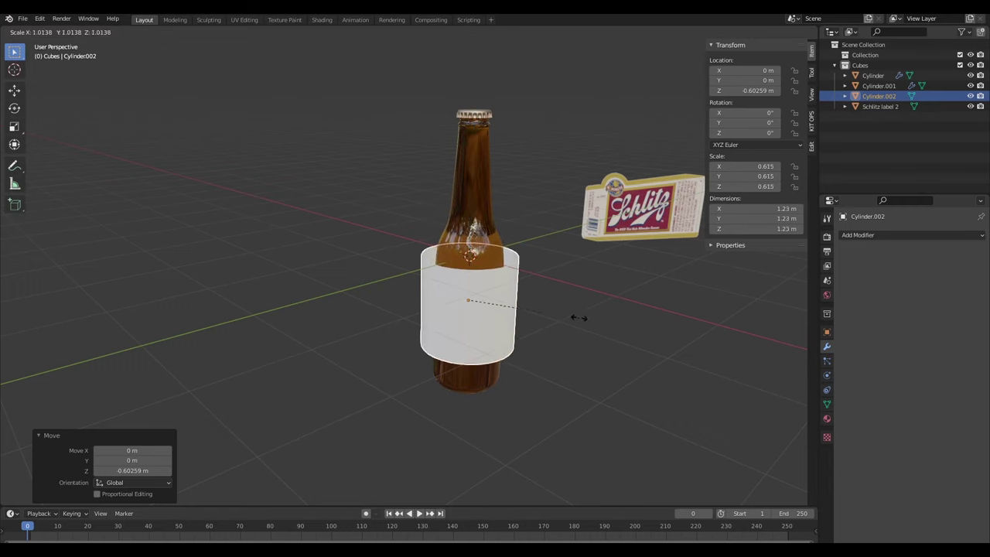
left_click(569, 311)
Create a new material for the label cylinder in the Shading workspace.
middle_click_drag(574, 321, 697, 311)
scroll(696, 311, "up", 3)
middle_click_drag(696, 311, 463, 311, "shift")
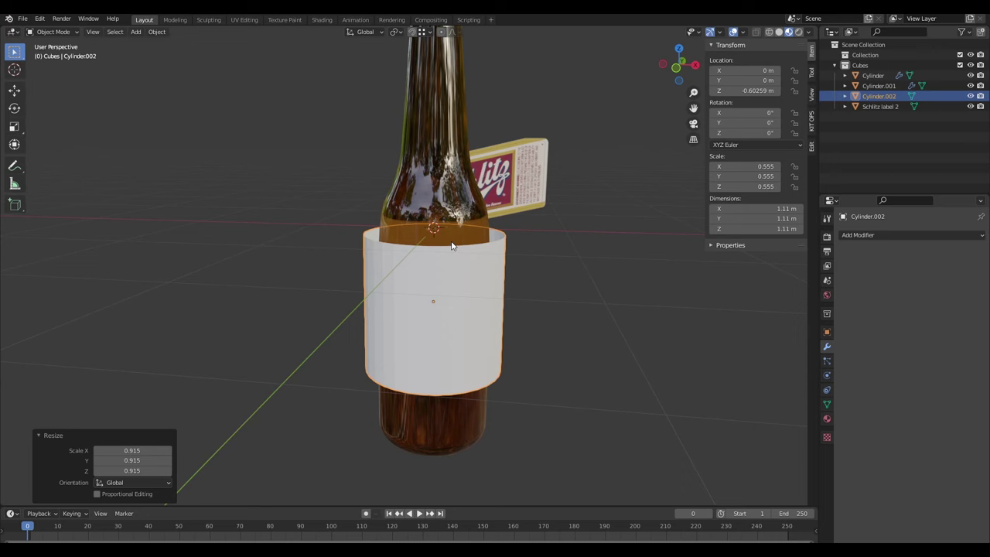
left_click(322, 20)
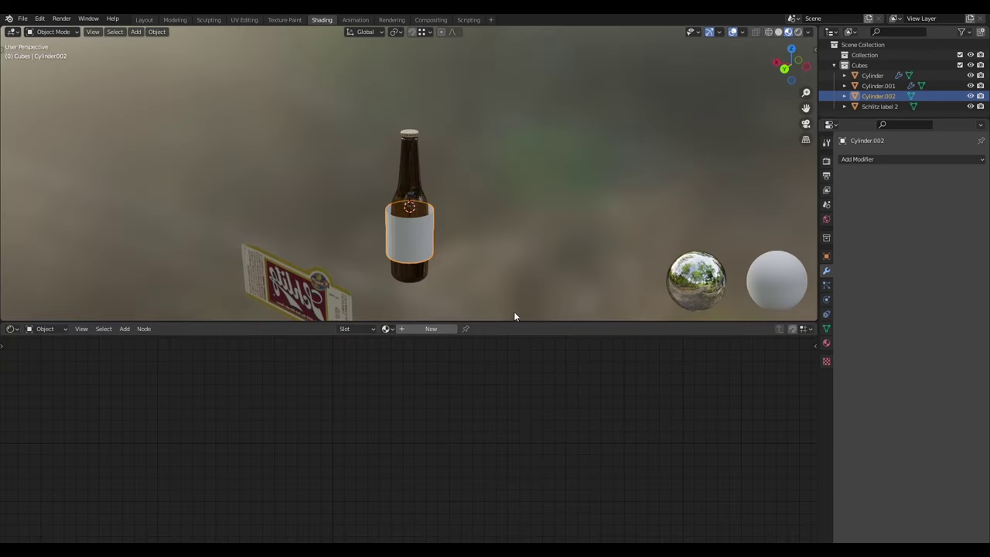
mouse_move(477, 259)
middle_mouse_down()
mouse_move(511, 240)
mouse_move(471, 220)
mouse_move(488, 260)
middle_mouse_up()
scroll(487, 260, "up", 3)
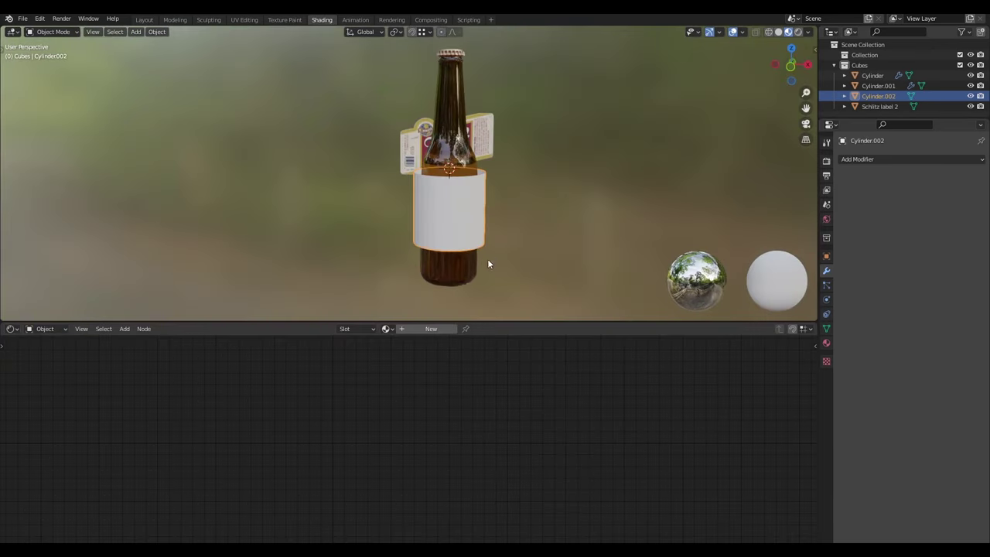
left_click(434, 332)
Add a Texture Coordinate, Mapping and Image Texture setup to the Principled BSDF's base color.
scroll(495, 390, "down", 4)
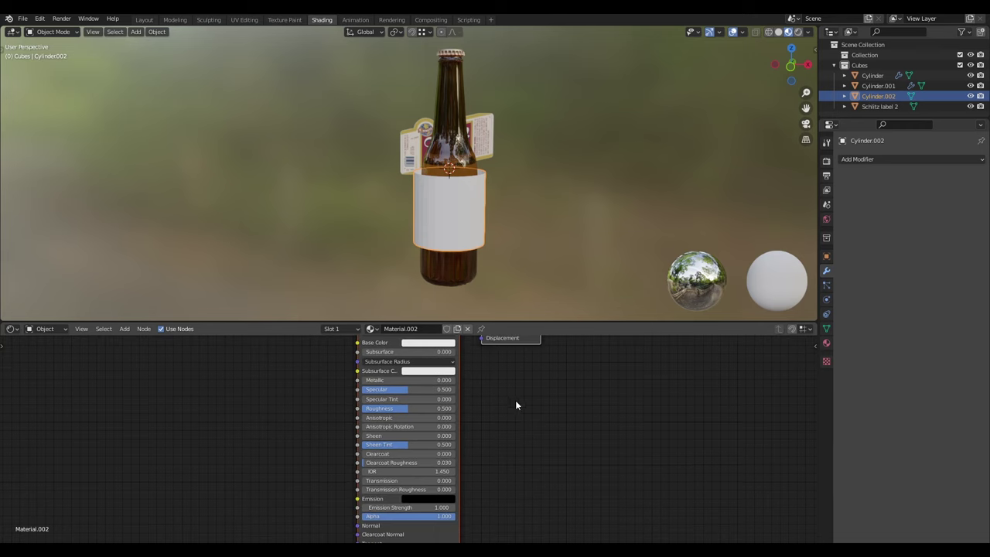
middle_click_drag(558, 446, 604, 523)
left_click(461, 376)
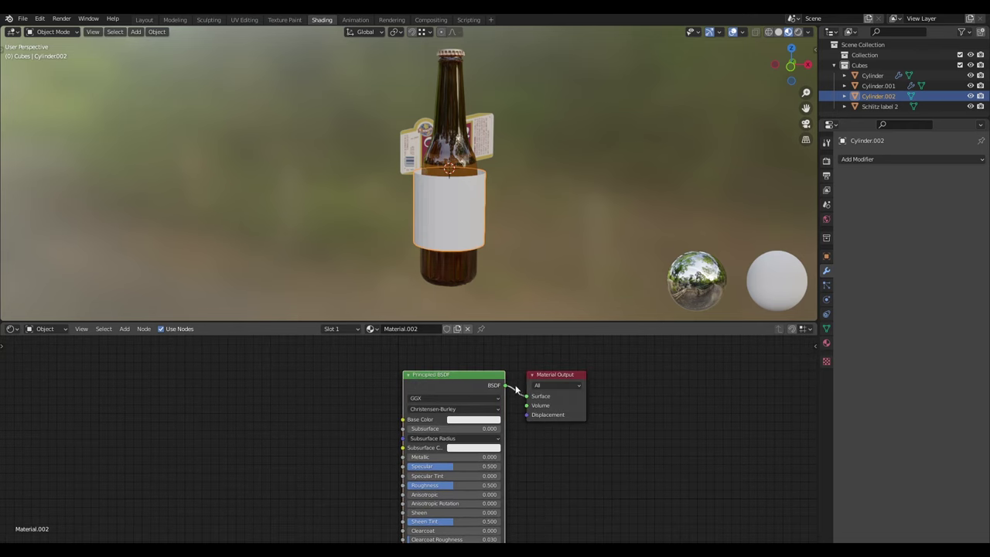
middle_click_drag(591, 464, 772, 456)
key("ctrl+t")
Move the three texture nodes away from the Principled BSDF and space the Image Texture node apart from the Mapping node.
scroll(569, 425, "down", 2)
left_click_drag(314, 410, 527, 493)
left_click_drag(515, 446, 398, 413)
middle_click_drag(456, 425, 498, 418)
scroll(463, 408, "up", 5)
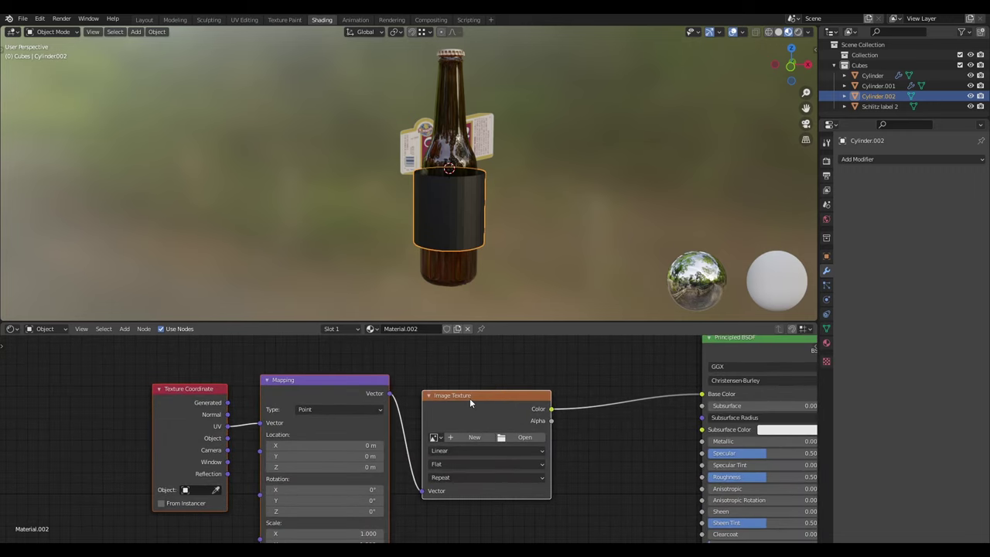
left_click_drag(469, 397, 507, 397)
scroll(479, 380, "down", 1)
middle_click_drag(279, 405, 264, 405)
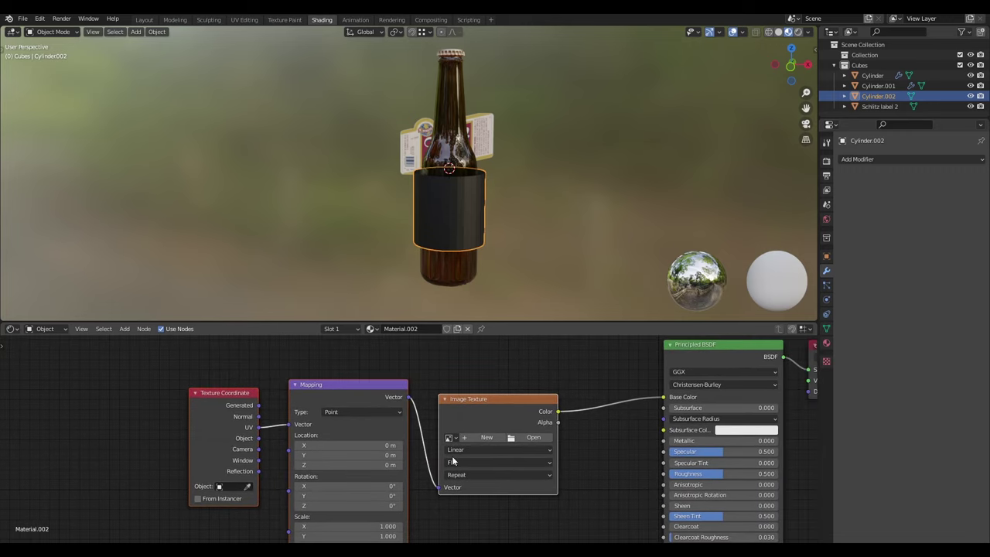
Load Schlitz label 2.png into the Image Texture node of the cylinder's material.
scroll(524, 455, "down", 3)
middle_click_drag(524, 454, 406, 433)
scroll(439, 424, "up", 2)
middle_click_drag(370, 374, 404, 393)
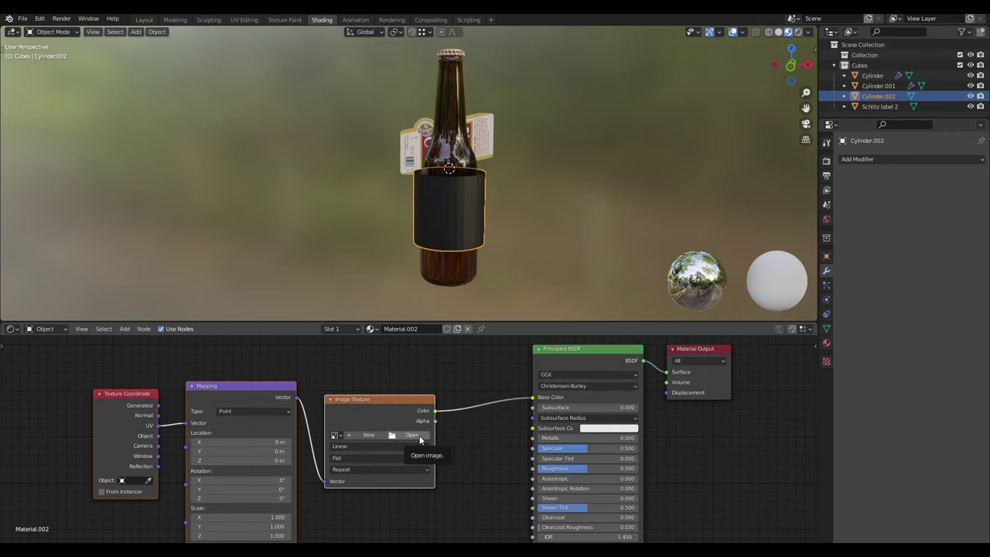
middle_click_drag(518, 225, 544, 124)
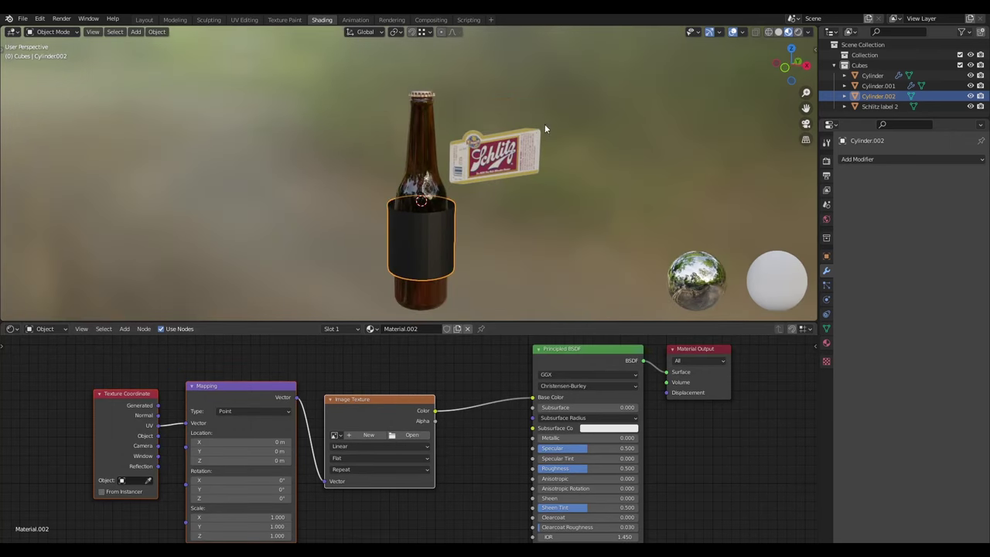
left_click(508, 130)
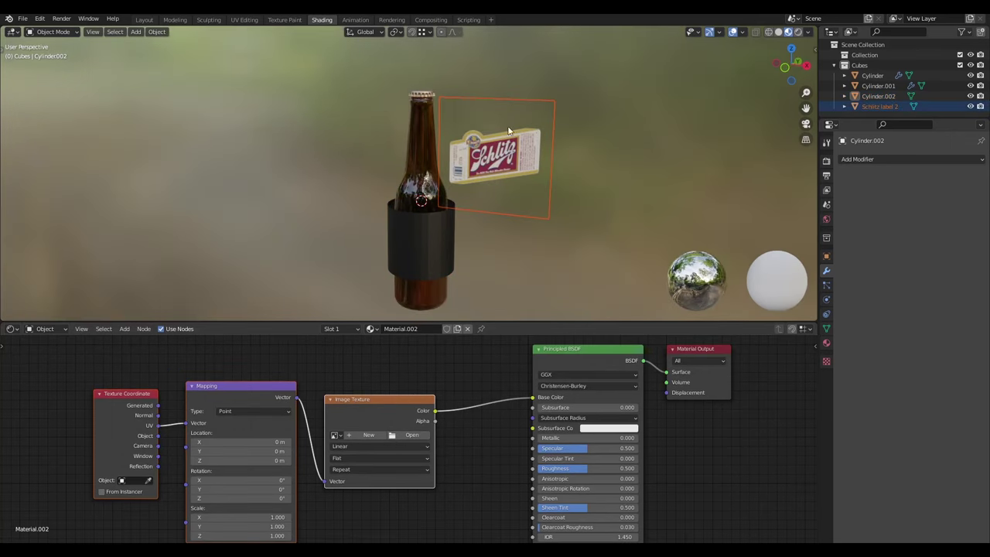
left_click(424, 437)
left_click(464, 215)
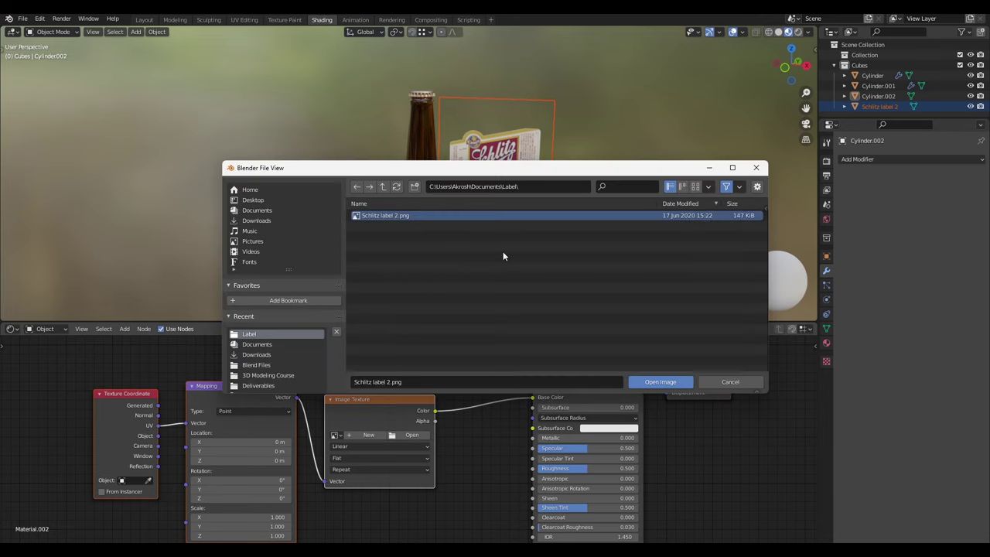
left_click(659, 382)
Examine from several angles how the label image wraps around the cylinder on the bottle.
scroll(470, 273, "up", 3)
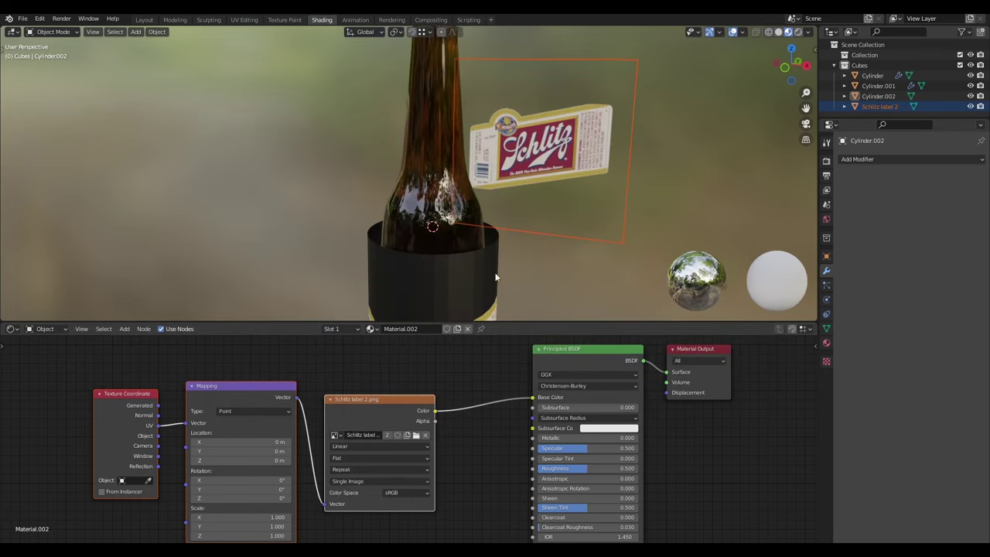
middle_click_drag(470, 273, 495, 239)
scroll(530, 269, "down", 4)
scroll(550, 227, "up", 1)
left_click_drag(478, 239, 485, 243)
middle_click_drag(484, 244, 516, 238)
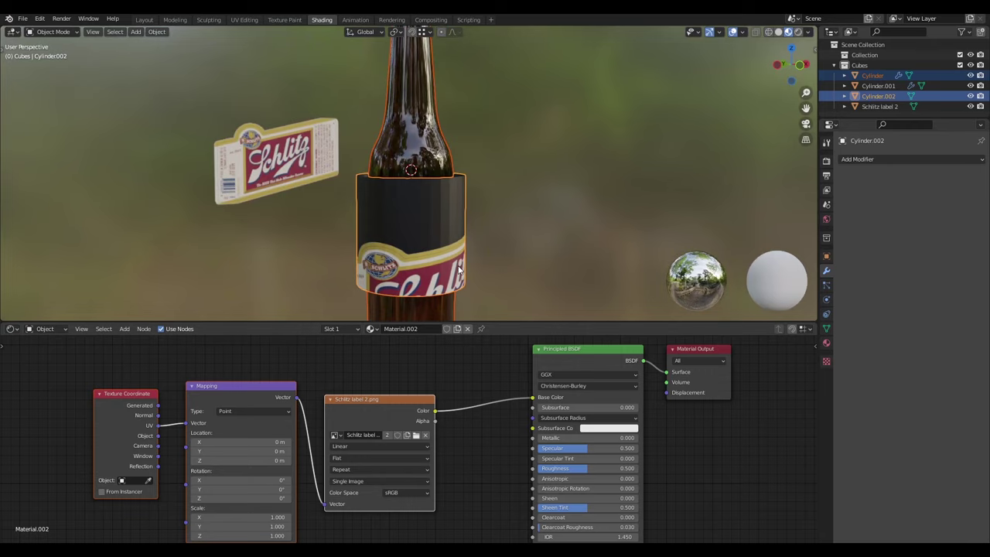
scroll(444, 260, "down", 2)
middle_click_drag(447, 260, 420, 257)
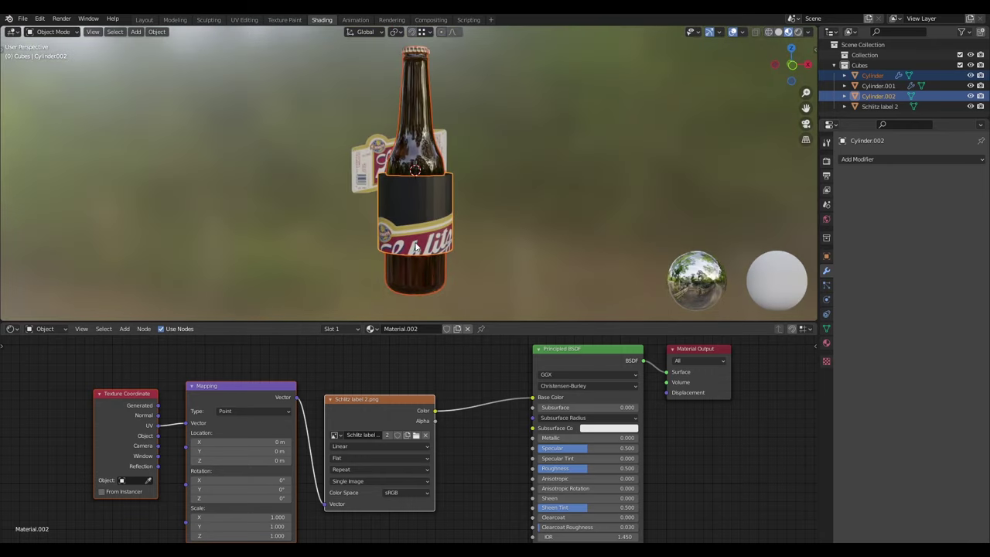
scroll(463, 235, "up", 2)
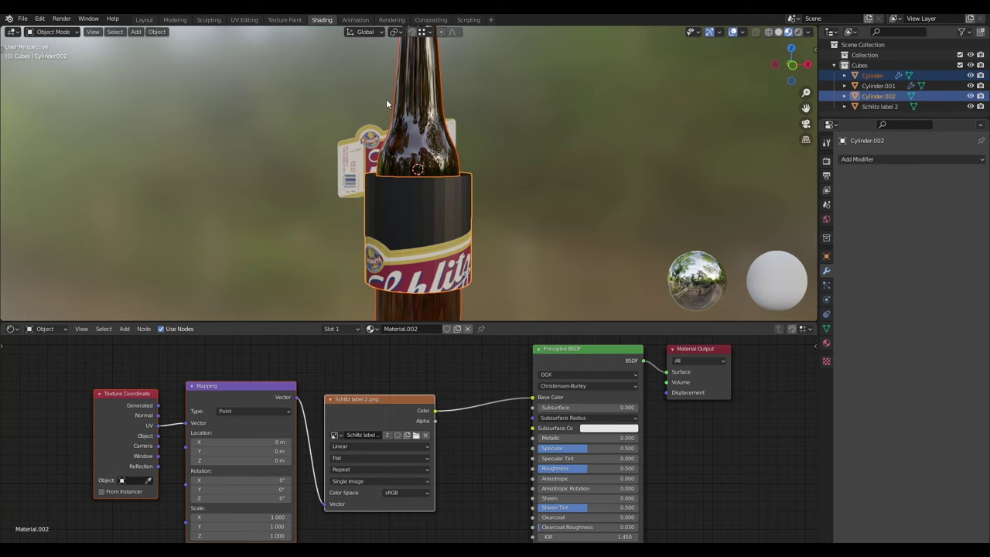
In the UV Editing workspace, select only the label cylinder's linked faces and all of their UVs over the label image.
left_click(249, 23)
middle_click_drag(651, 311, 629, 268, "shift")
scroll(619, 259, "up", 7)
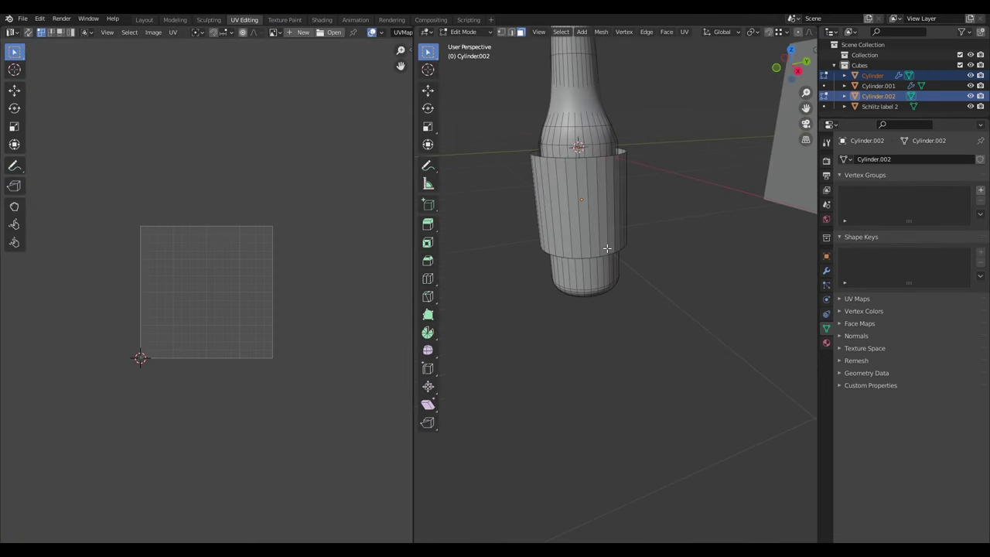
left_click(581, 210)
key("alt+a")
key("l")
scroll(585, 203, "down", 1)
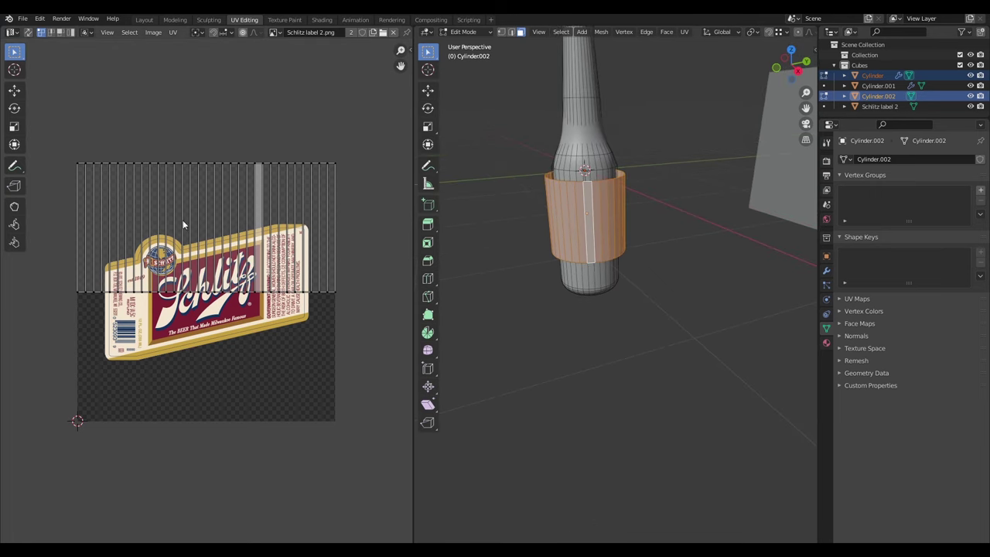
left_click_drag(50, 128, 356, 341)
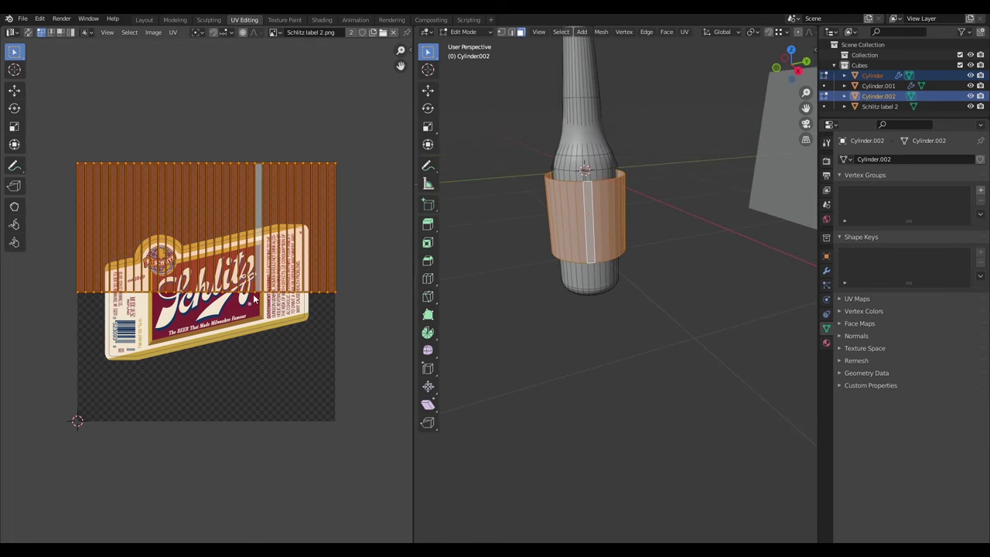
Move the selected UVs down about 0.252 along Y over the label image and scale them up by about 1.11.
middle_click_drag(263, 280, 292, 246)
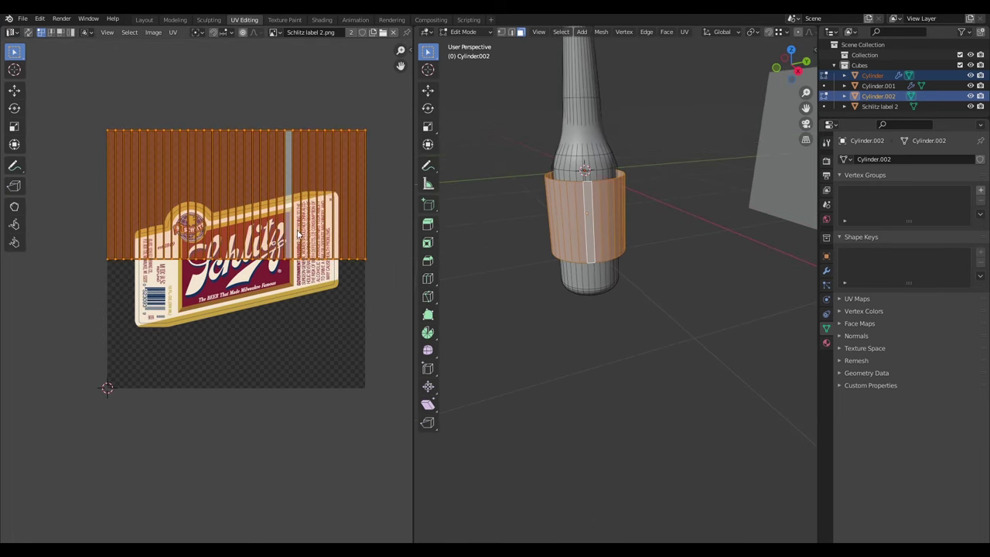
key("g")
key("y")
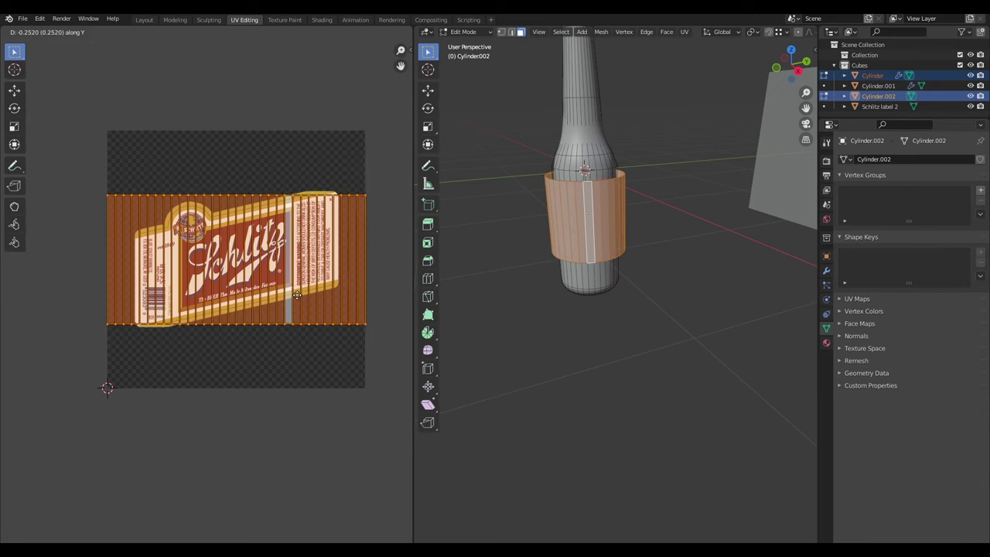
left_click(297, 295)
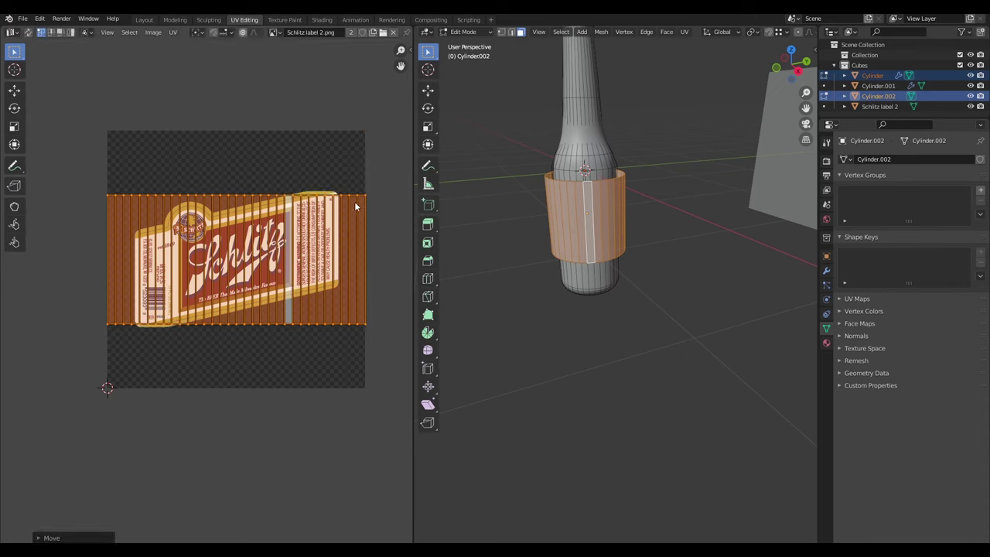
key("s")
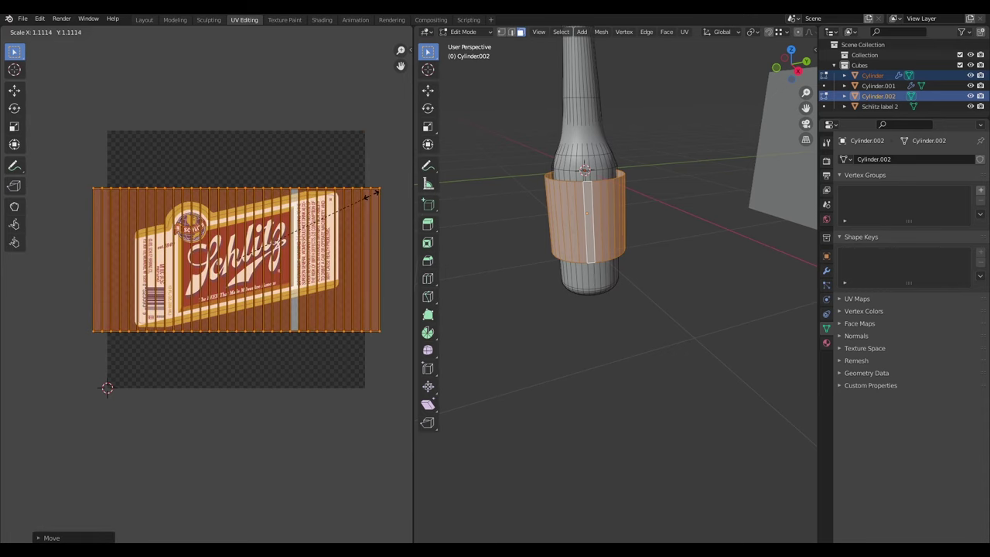
left_click(374, 192)
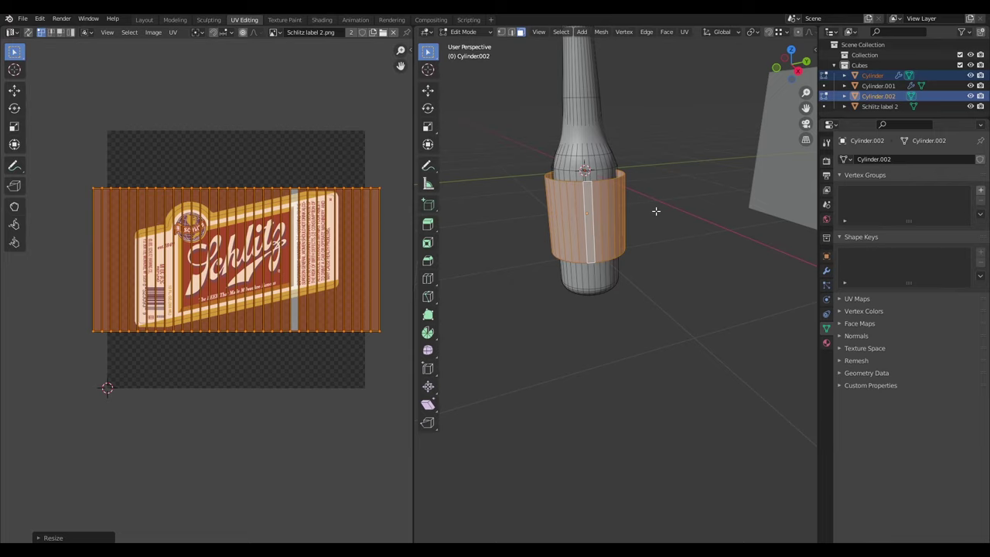
Show the bottle with its materials and examine from several angles how the label fits on the cylinder.
key("z")
left_click(657, 272)
scroll(696, 248, "up", 4)
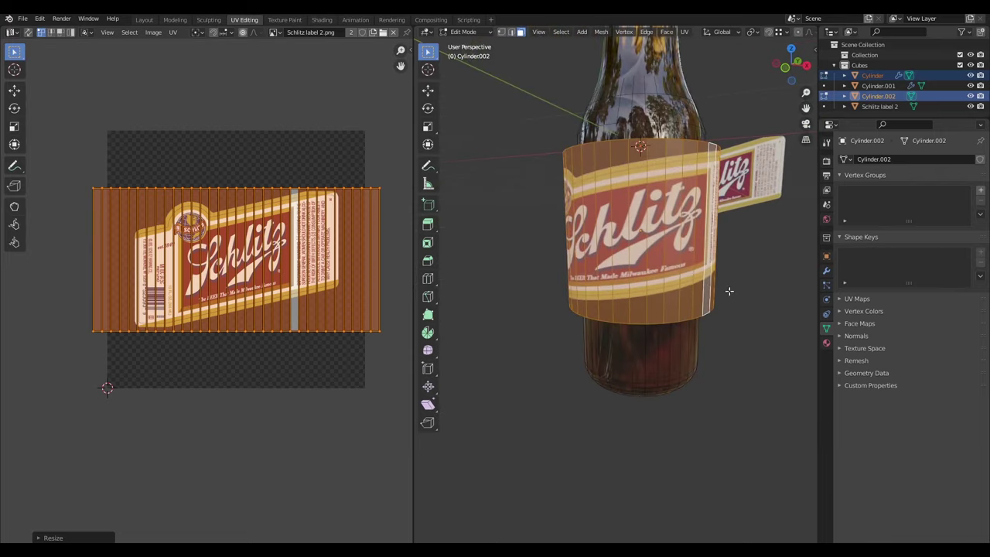
middle_click_drag(730, 292, 796, 259)
scroll(626, 281, "down", 4)
middle_click_drag(626, 281, 526, 300)
scroll(703, 283, "down", 2)
scroll(526, 300, "down", 2)
scroll(703, 297, "up", 3)
middle_click_drag(781, 280, 647, 238, "shift")
In Object Mode, add a Shrinkwrap modifier to the label cylinder with the bottle object Cylinder as its target.
key("Tab")
left_click(647, 238)
left_click(671, 230)
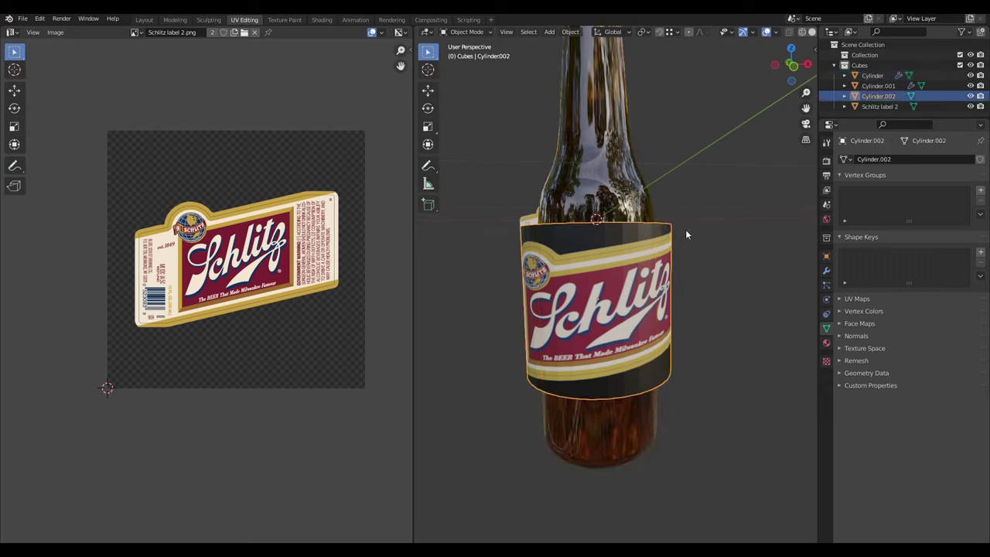
left_click(826, 271)
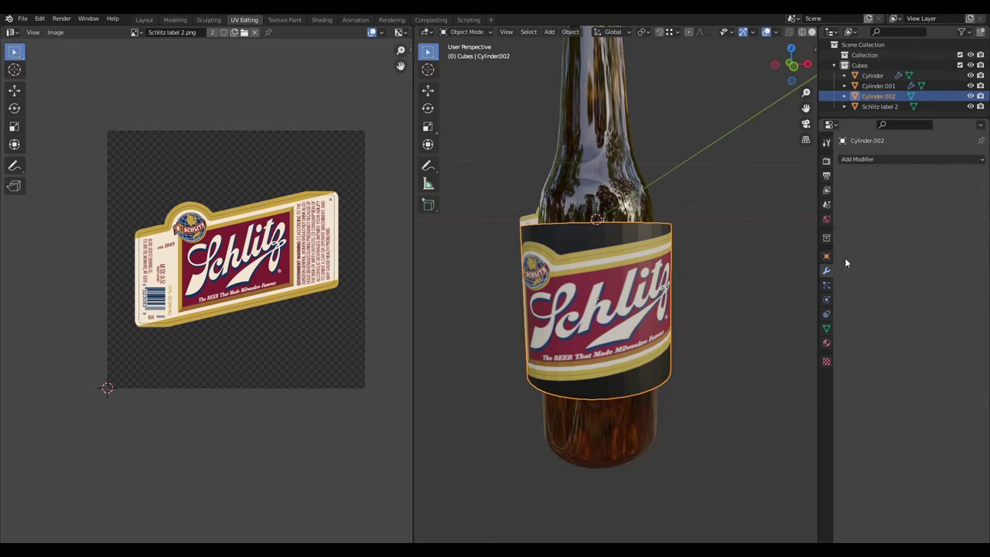
left_click(874, 161)
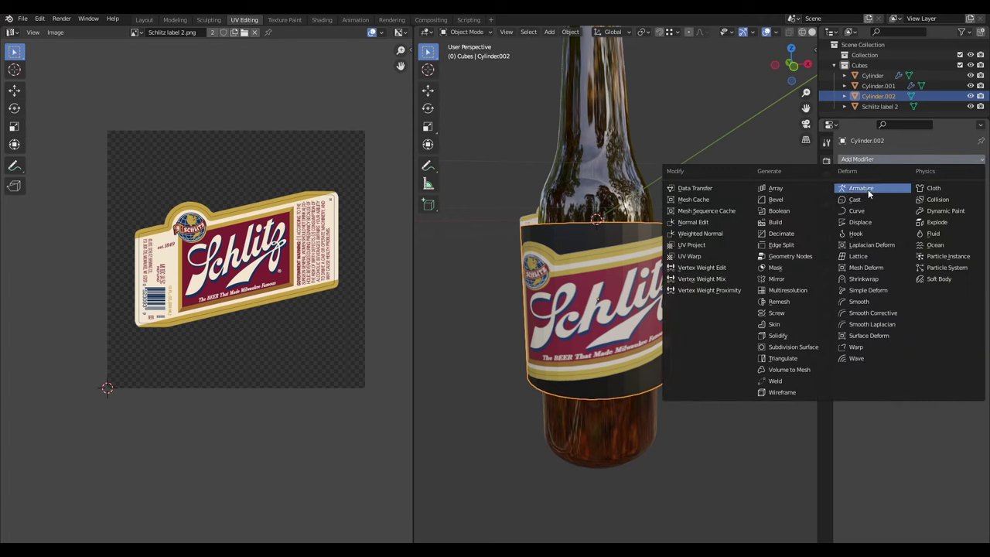
left_click(881, 280)
left_click(967, 218)
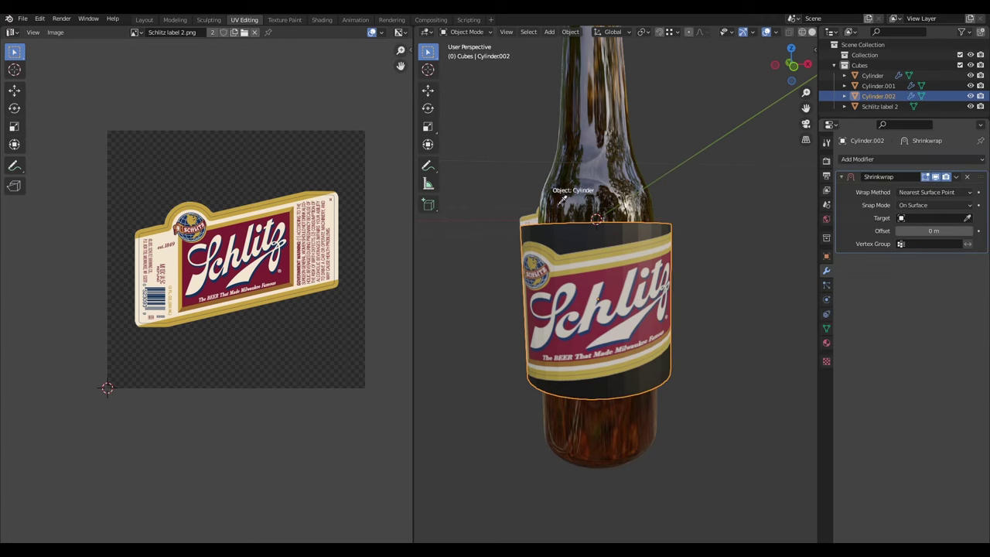
left_click(633, 200)
Set the label's Shrinkwrap offset to 0.021 m so the label sits just outside the glass.
scroll(633, 199, "down", 1)
middle_click_drag(667, 261, 699, 305)
scroll(700, 305, "up", 3)
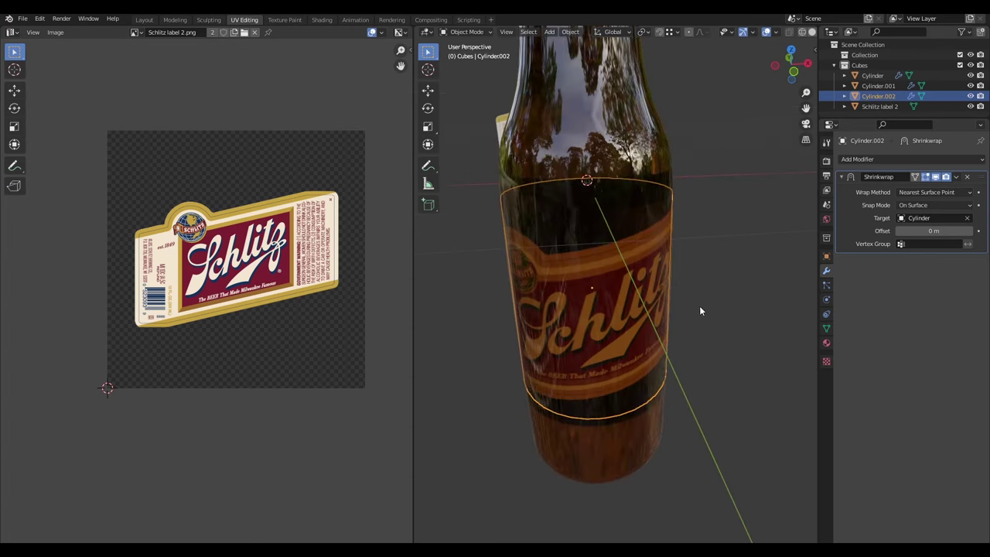
left_click(947, 230)
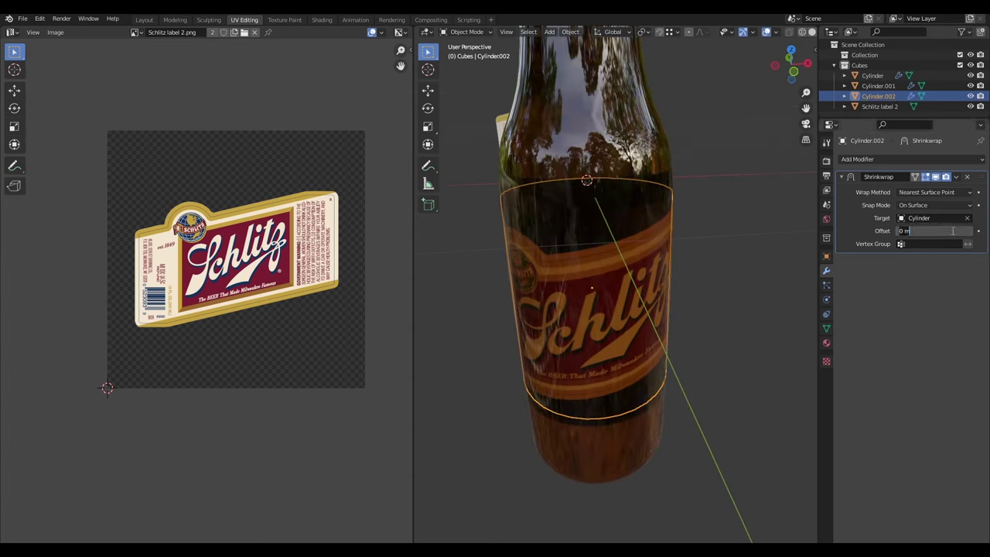
key("BackSpace")
key("Return")
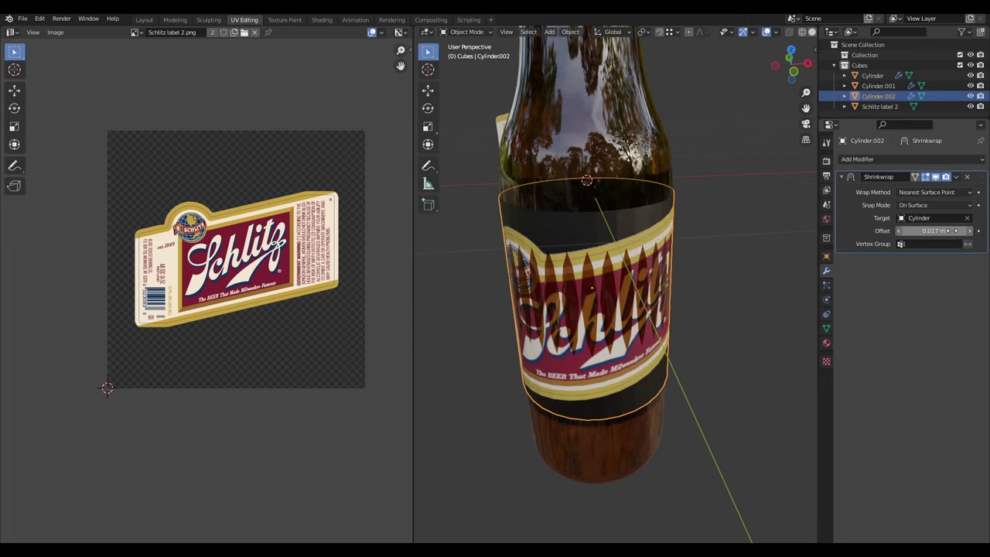
left_click(921, 231)
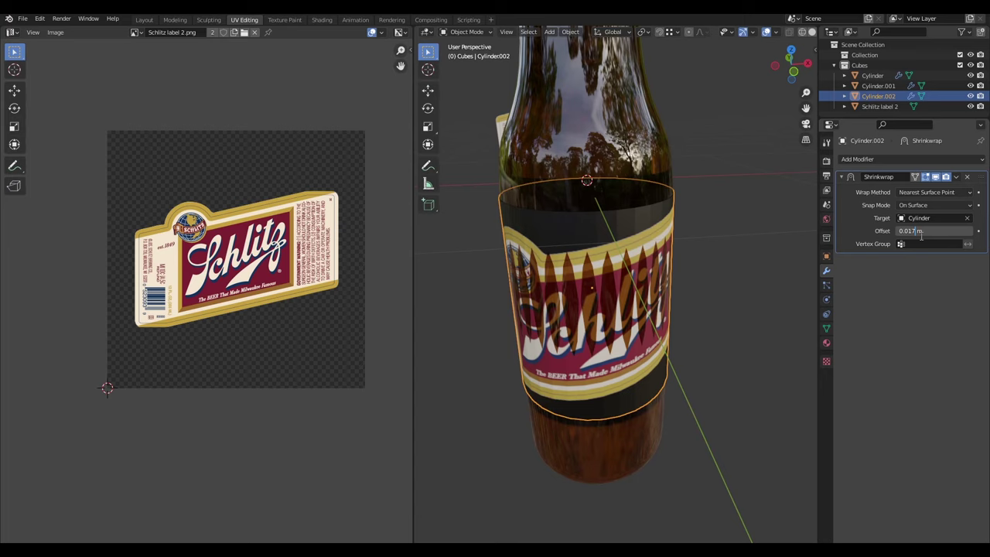
type("8")
key("Return")
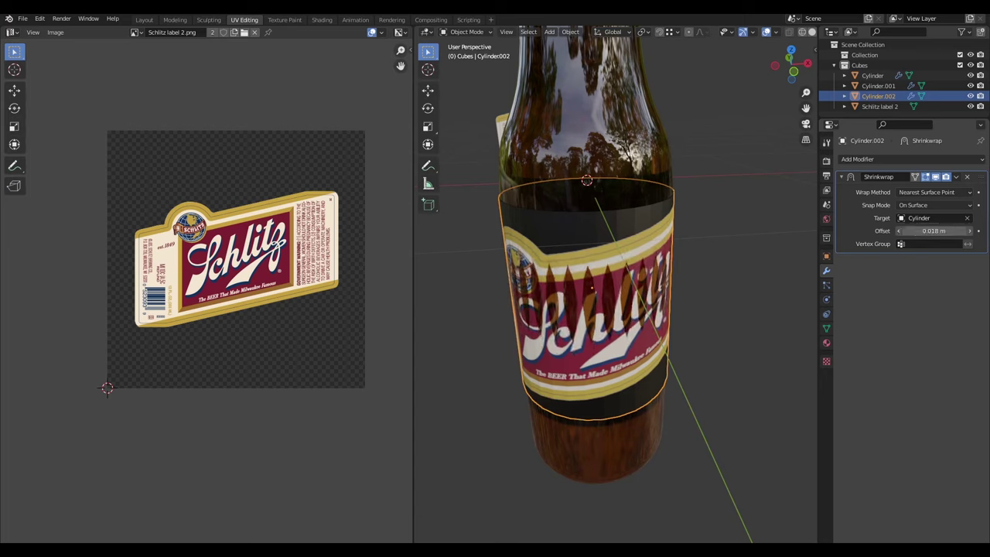
left_click_drag(933, 231, 940, 230)
Apply smooth shading to the label cylinder, check it around the bottle and deselect it.
scroll(663, 259, "down", 2)
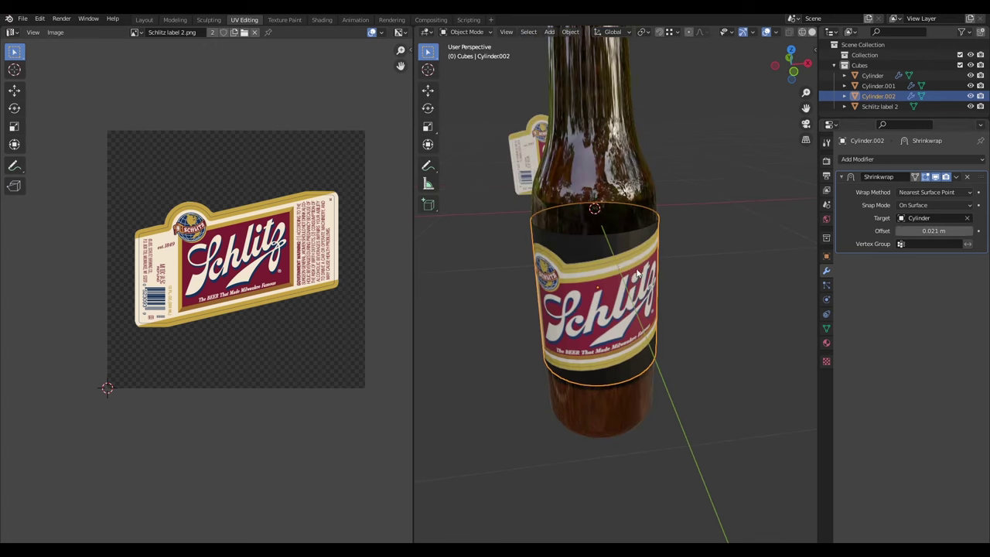
scroll(662, 259, "up", 1)
middle_click_drag(662, 260, 669, 246)
scroll(670, 240, "up", 3)
right_click(670, 177)
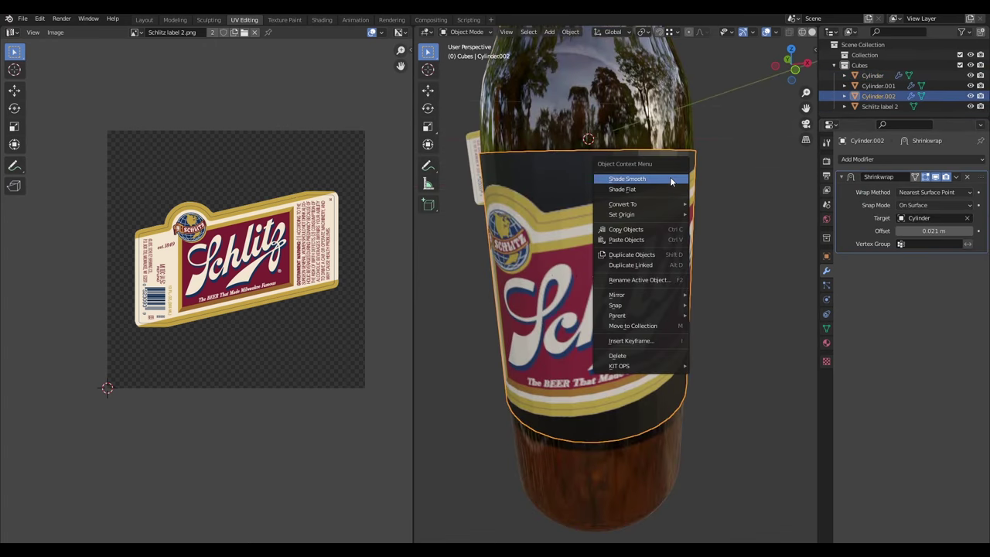
left_click(671, 180)
middle_click_drag(672, 202, 702, 209)
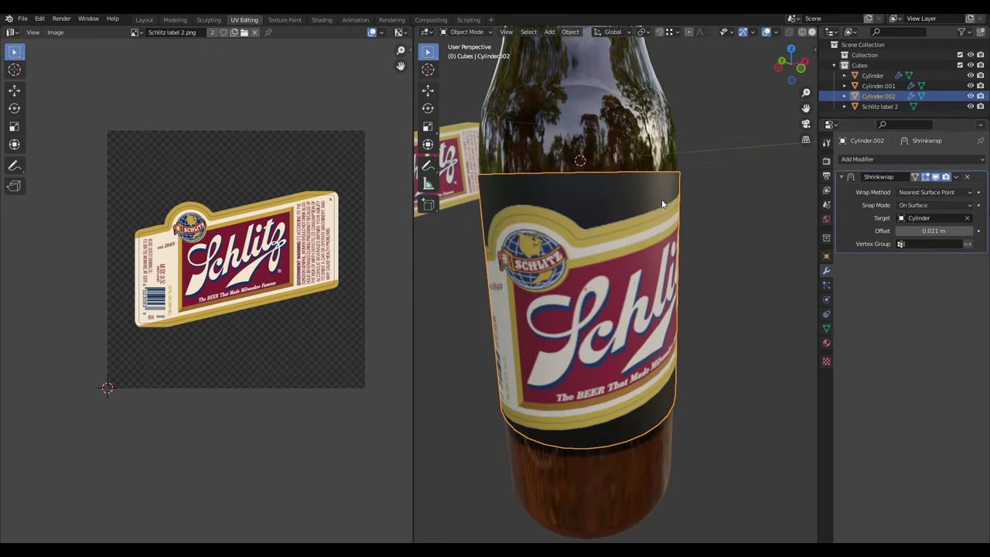
scroll(716, 205, "down", 3)
middle_click_drag(697, 250, 696, 300)
left_click(748, 258)
middle_click_drag(749, 257, 761, 249)
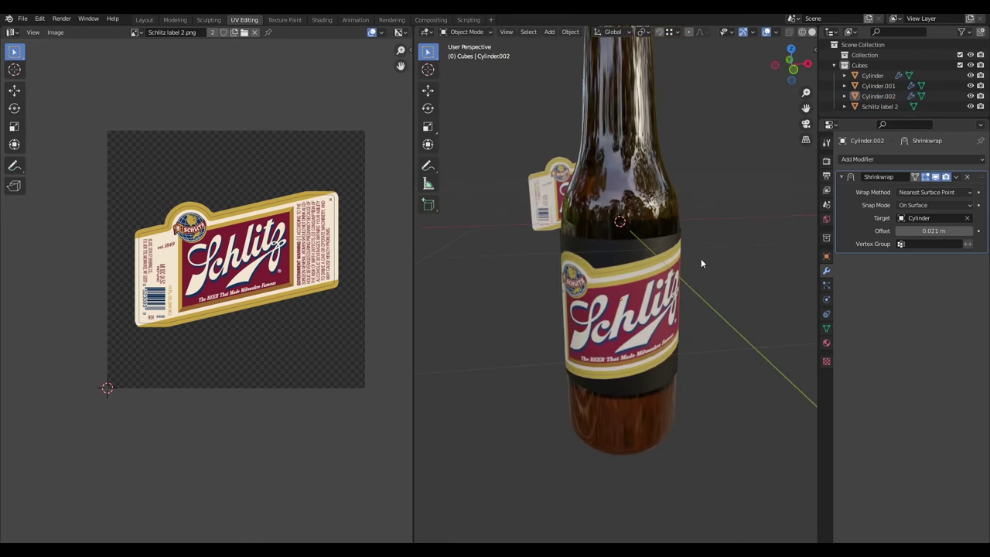
Set the label material's Blend Mode to Alpha Blend.
left_click(827, 343)
scroll(932, 424, "down", 8)
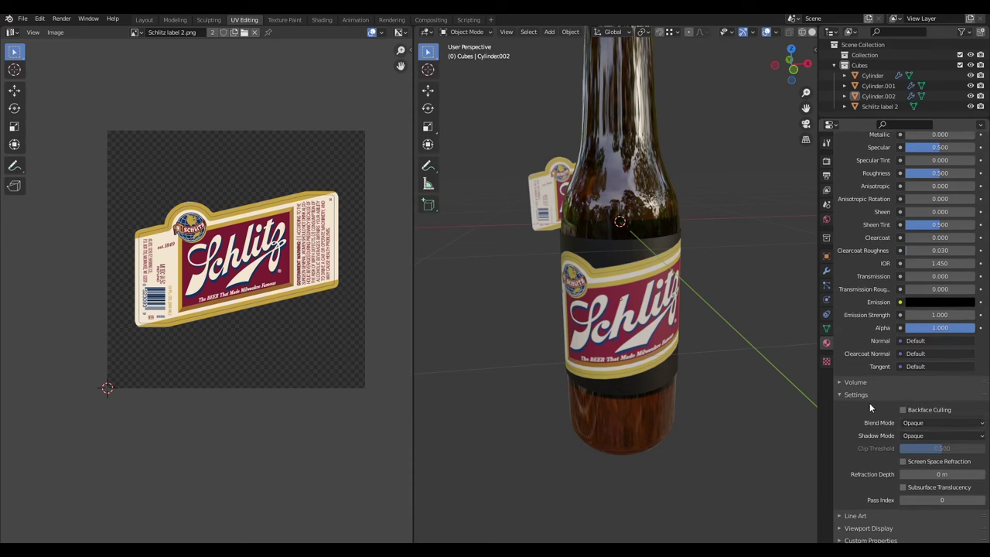
left_click(920, 424)
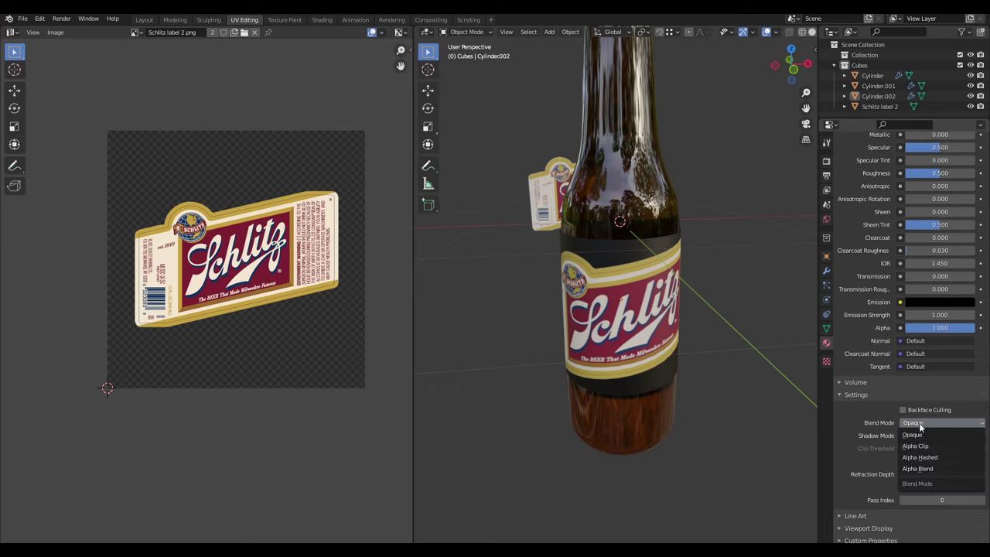
left_click(942, 468)
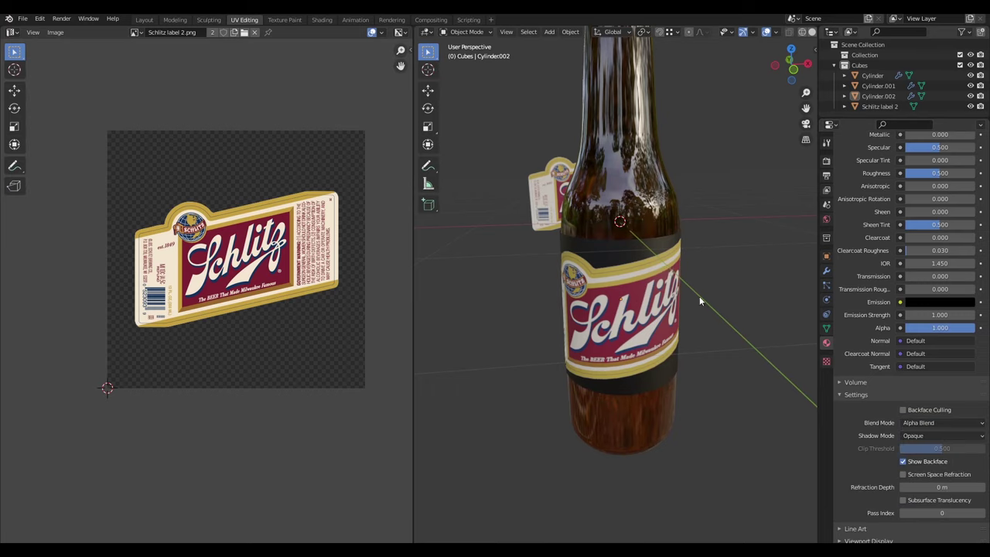
In the Shading workspace, connect the Image Texture's Alpha output to the Principled BSDF's Alpha input and check the label's transparency.
left_click(322, 19)
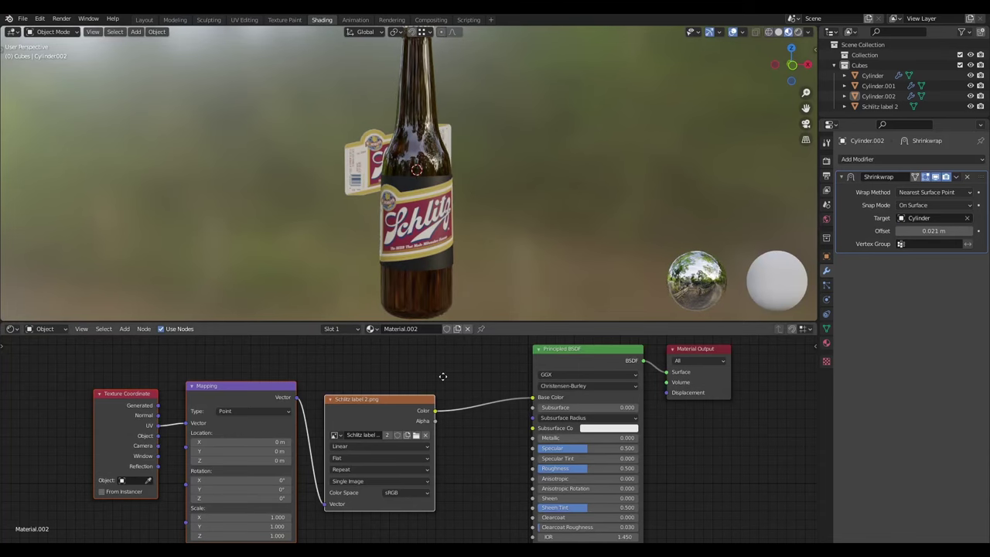
scroll(490, 435, "down", 1)
key("ctrl+space")
key("Home")
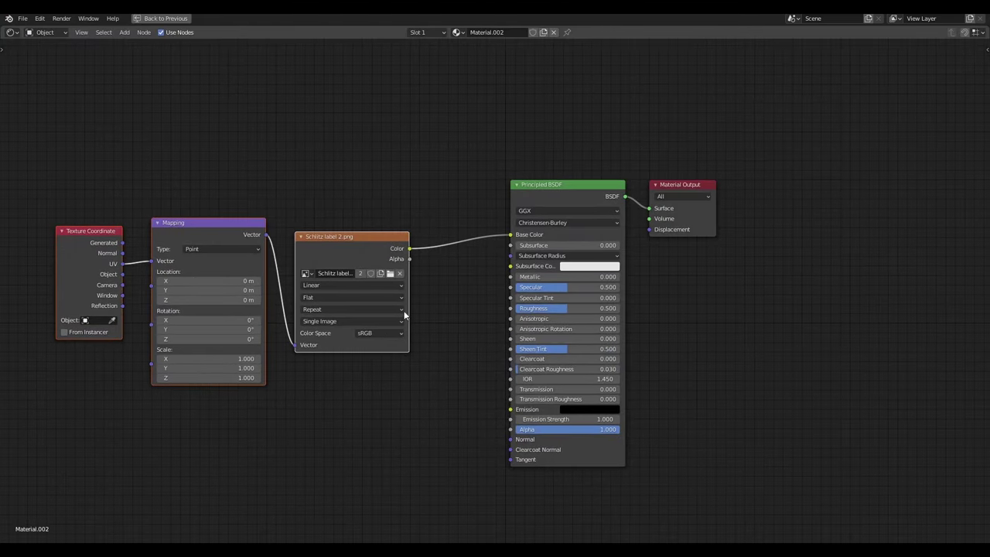
left_click_drag(408, 261, 509, 431)
key("ctrl+space")
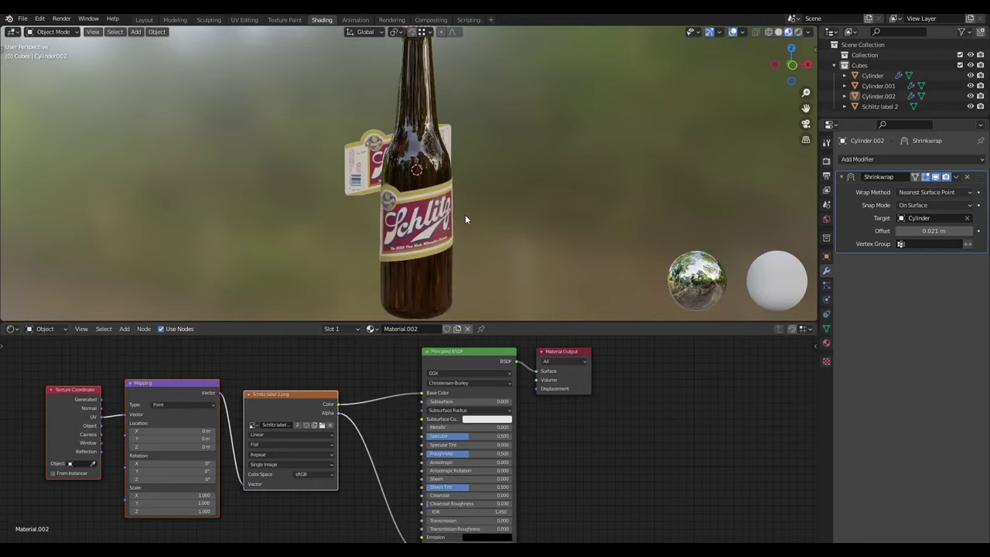
middle_click_drag(515, 216, 480, 141, "shift")
scroll(455, 186, "up", 2)
scroll(456, 186, "down", 2)
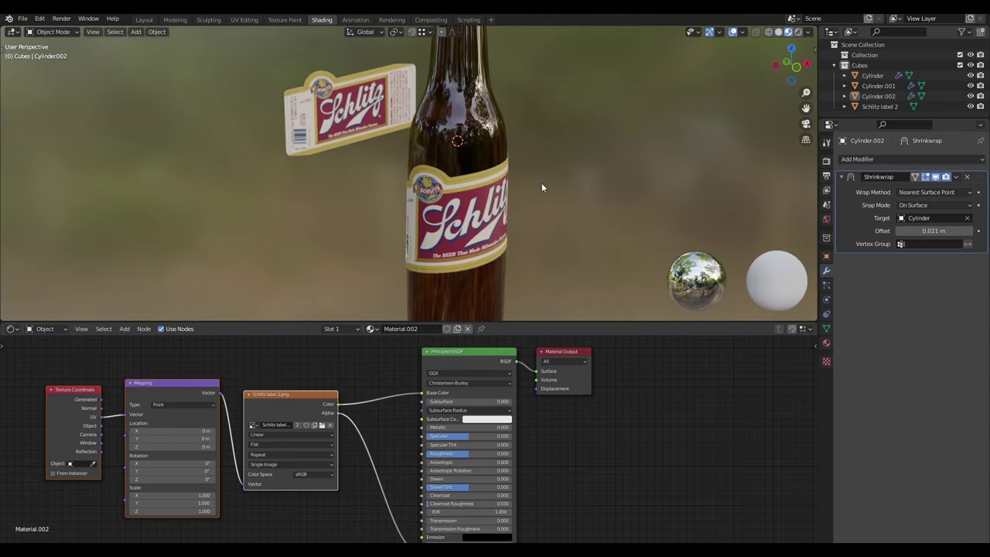
scroll(544, 193, "down", 2)
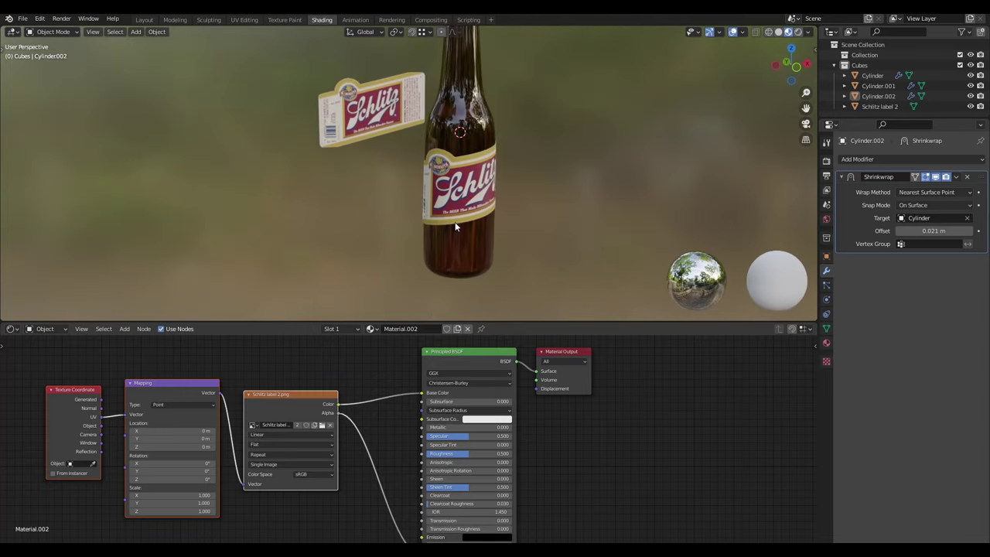
Add a Checker Texture node driven by the Mapping node's Vector and connect its Color to the Principled BSDF's Base Color.
scroll(349, 373, "down", 1)
middle_click_drag(349, 373, 419, 388)
key("shift+a")
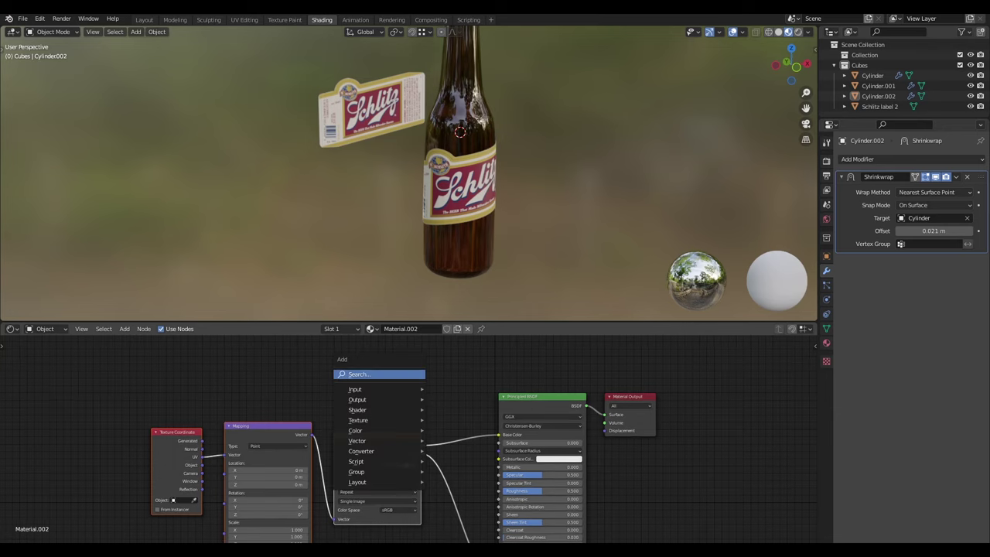
left_click(409, 373)
type("chec")
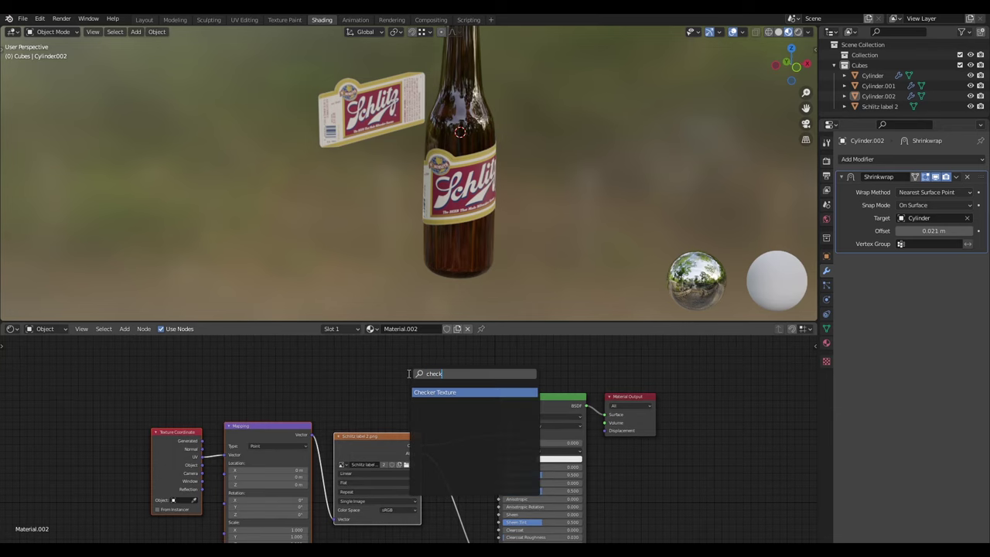
type("k")
left_click(465, 393)
left_click(426, 376)
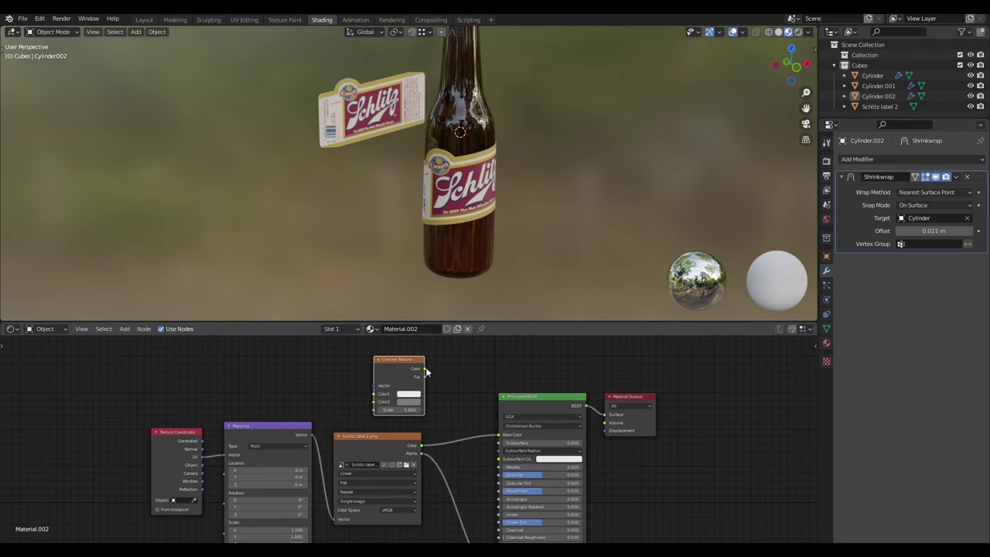
left_click_drag(427, 372, 500, 436)
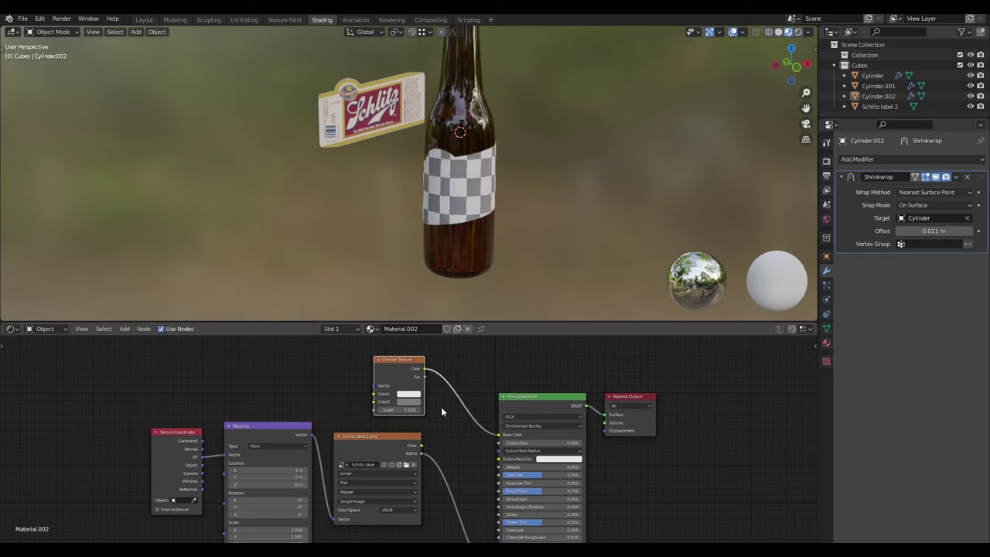
left_click_drag(310, 435, 379, 389)
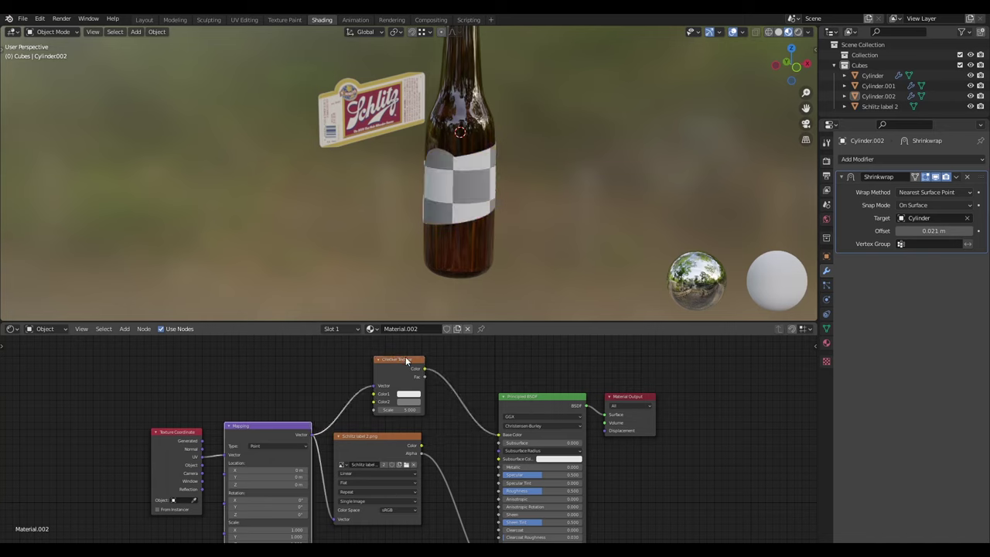
Set the Checker Texture scale to 16 and inspect the squares on the bottle label for stretching.
scroll(428, 401, "up", 3)
left_click(424, 411)
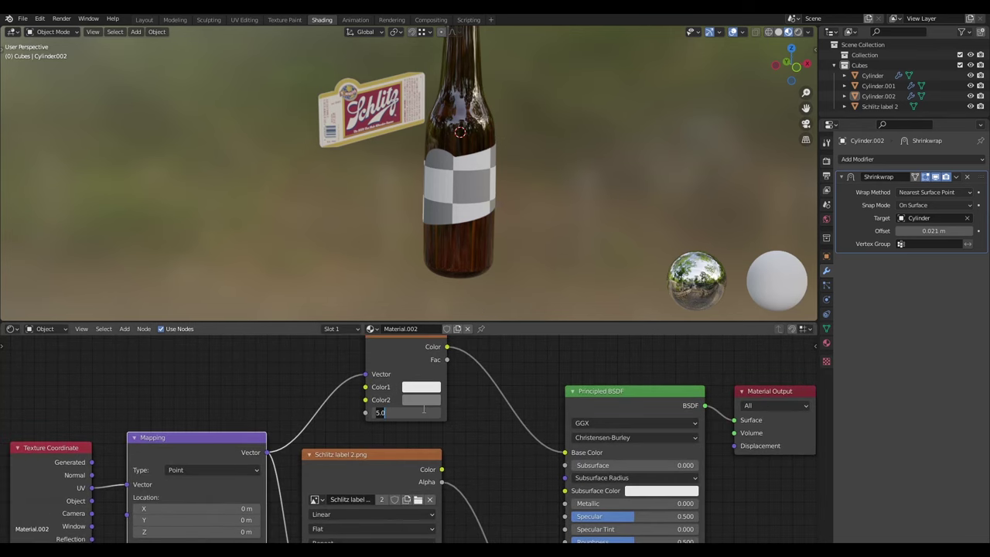
type("16")
key("Return")
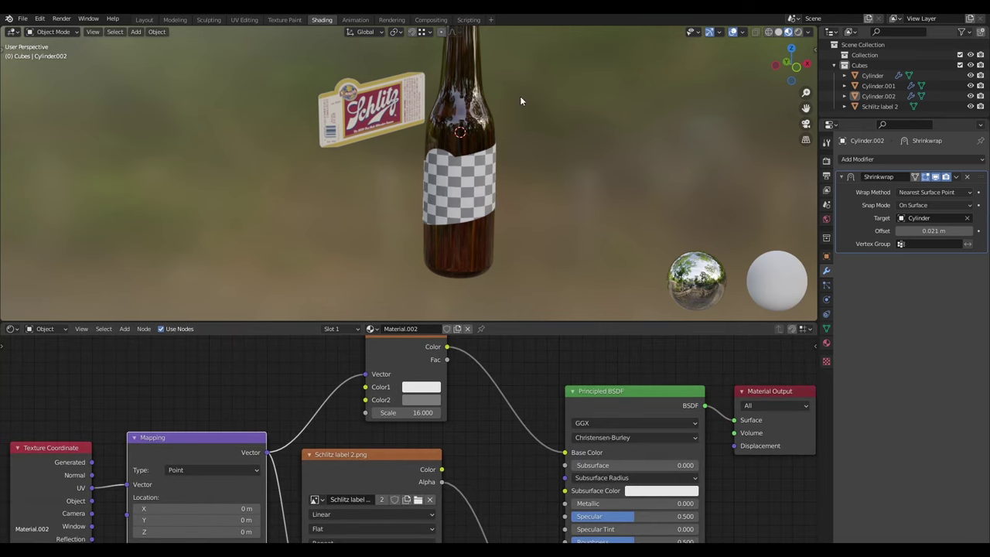
scroll(520, 96, "up", 2)
scroll(585, 220, "up", 2)
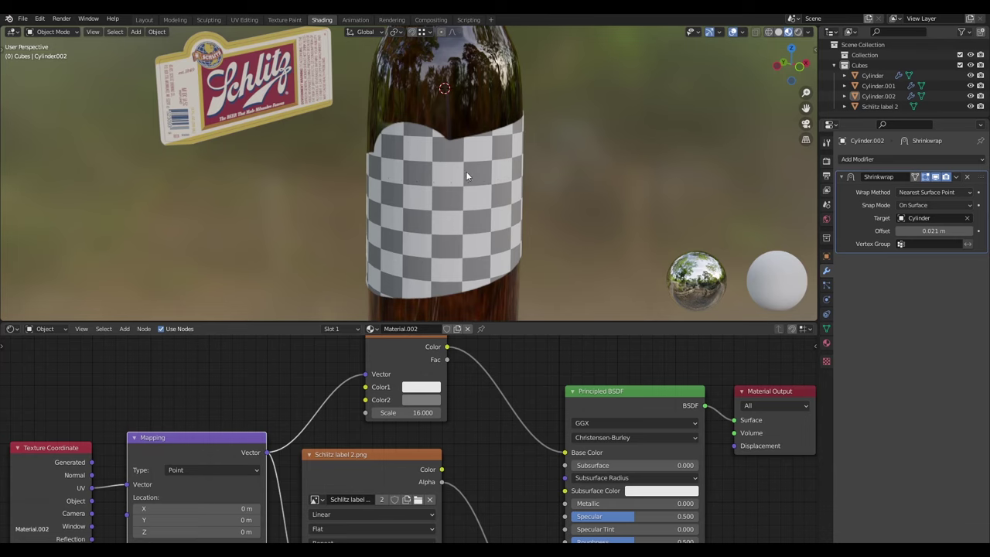
middle_click_drag(509, 178, 513, 148)
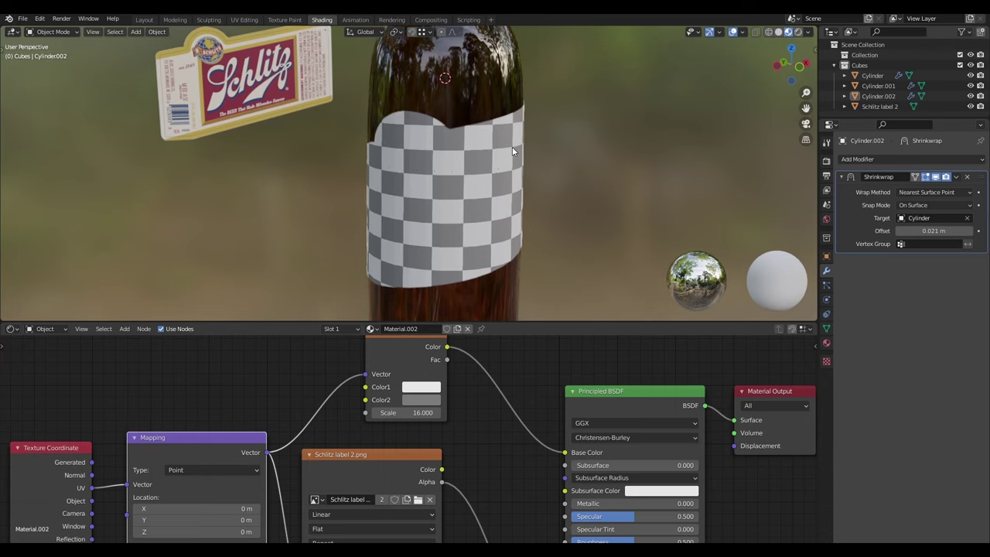
In the UV Editing workspace, stretch the label UVs along X by about 1.27 and check the pattern around the back of the bottle.
left_click(244, 20)
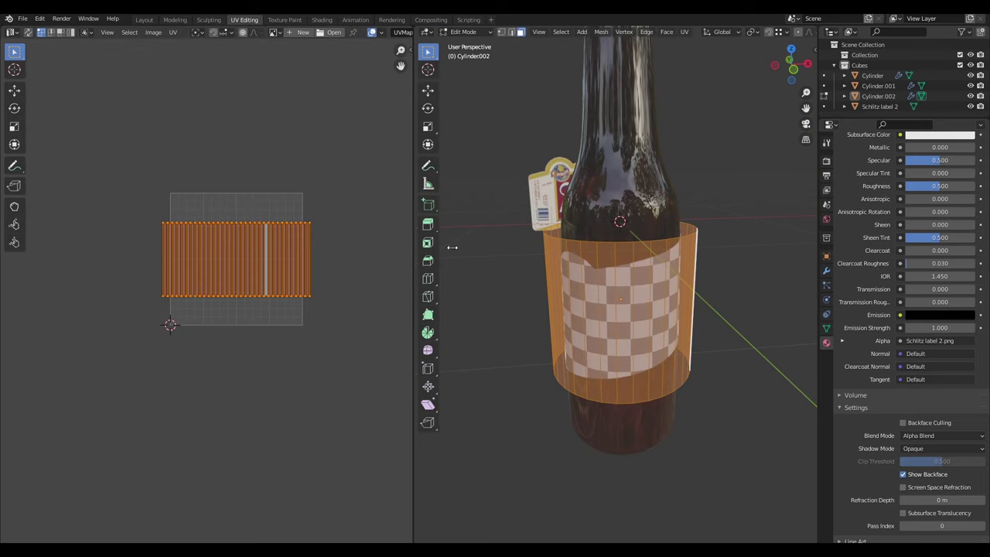
scroll(217, 256, "up", 3)
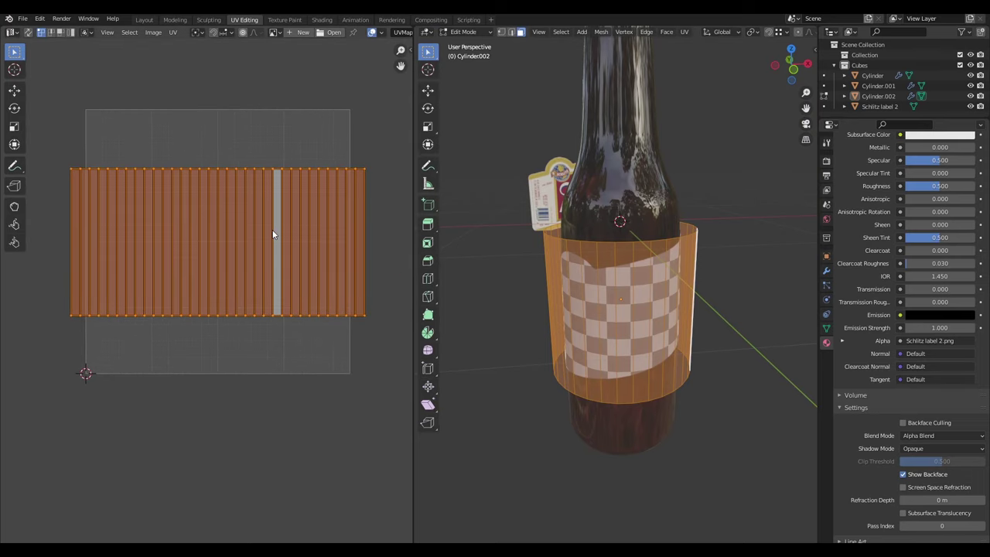
key("s")
key("x")
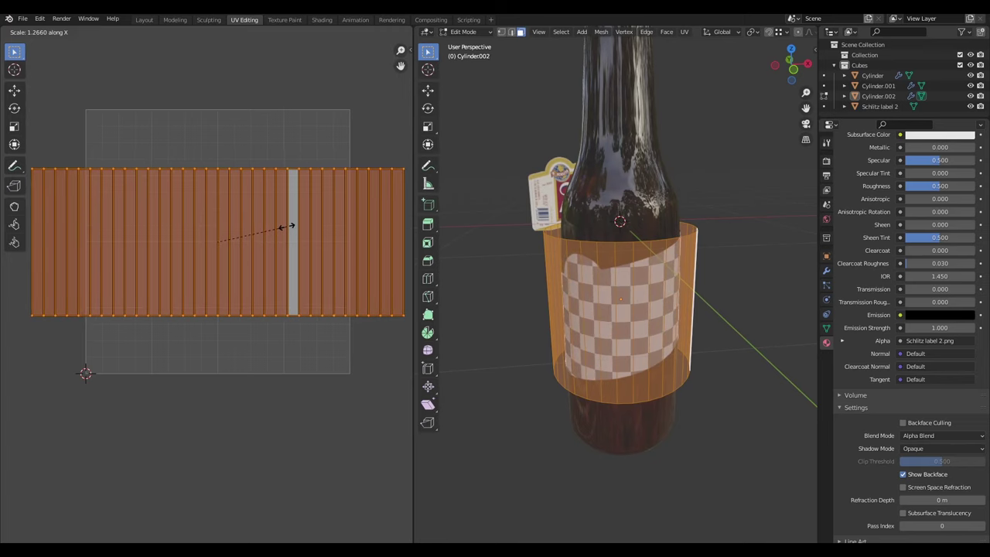
left_click(287, 226)
middle_click_drag(557, 263, 510, 244)
scroll(648, 296, "down", 2)
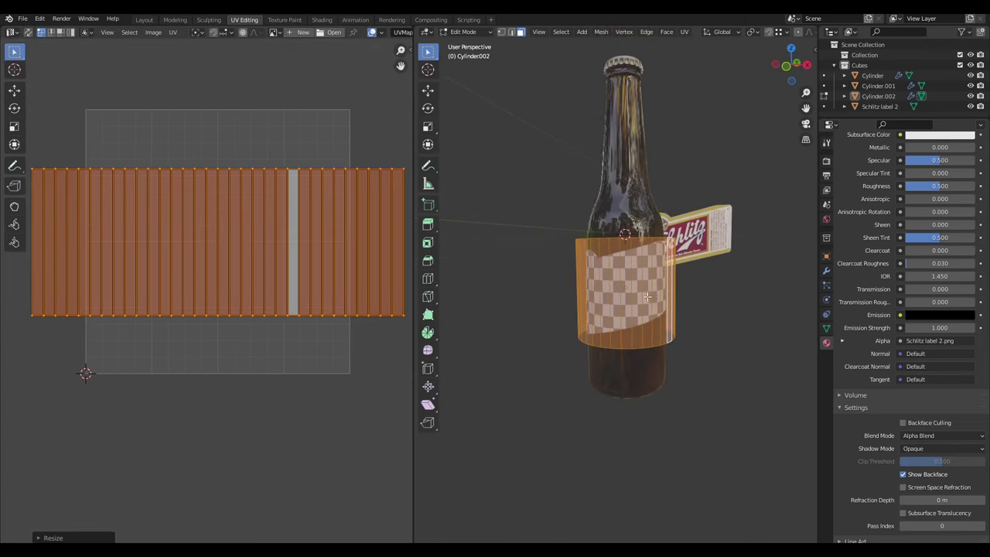
middle_click_drag(647, 296, 706, 298)
scroll(634, 319, "up", 6)
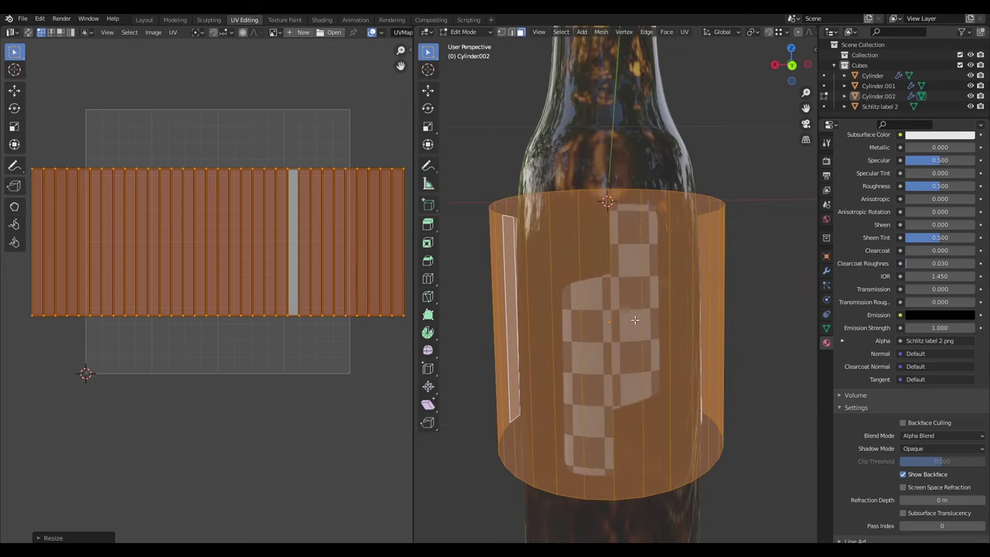
scroll(635, 320, "down", 3)
middle_click_drag(634, 319, 636, 274)
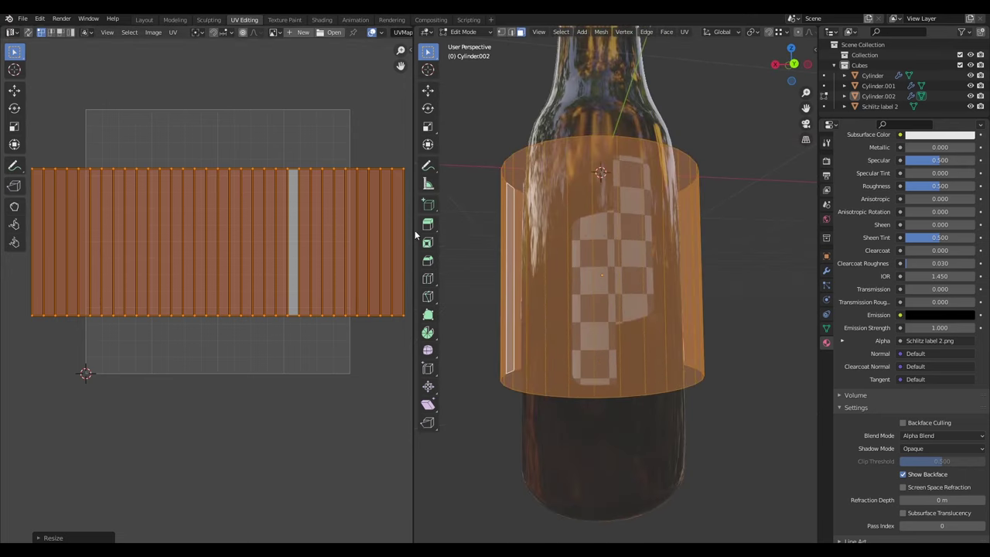
Select the six faces at the back of the label cylinder where the label's ends show.
scroll(337, 222, "down", 2)
scroll(333, 202, "up", 2)
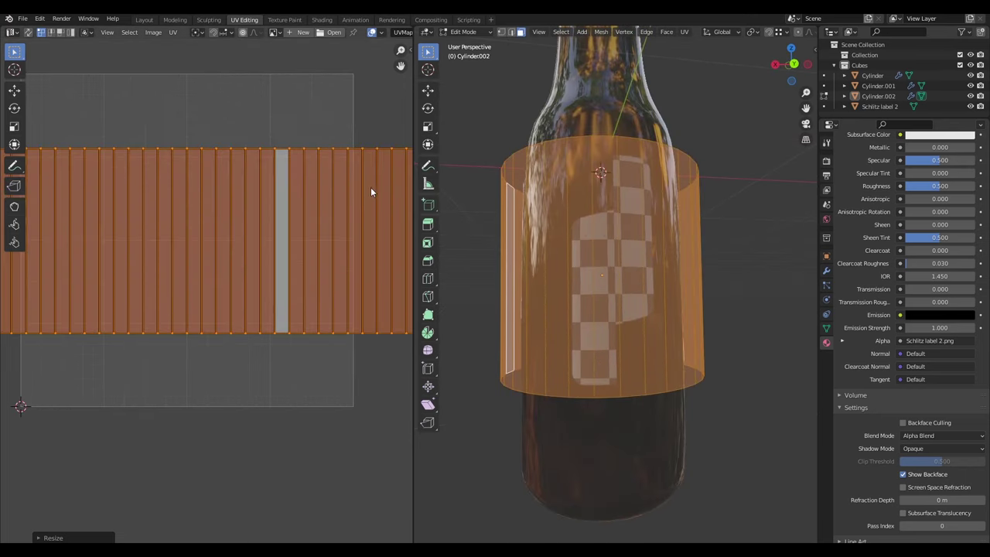
scroll(367, 194, "down", 1)
left_click_drag(362, 173, 309, 348)
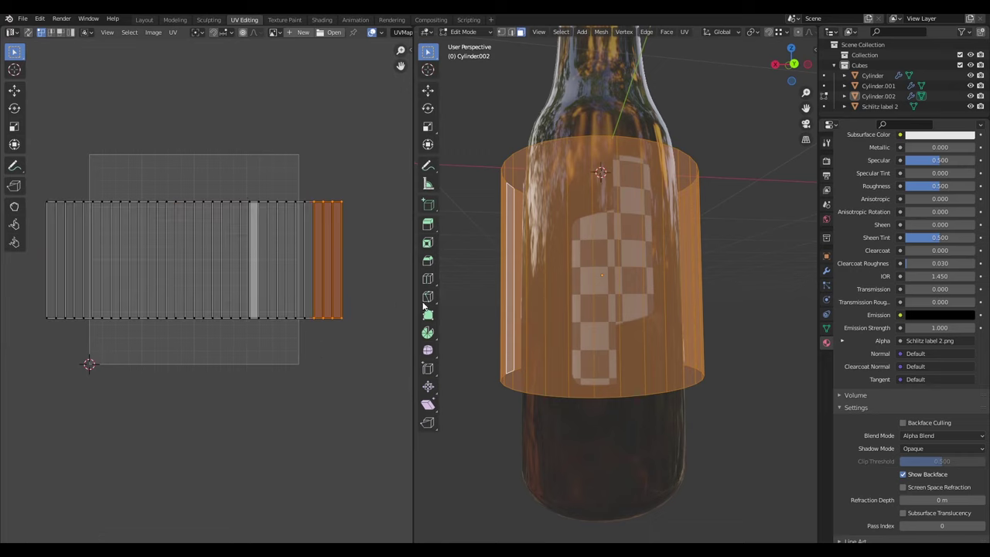
left_click(632, 249)
left_click(656, 235, "shift")
middle_click_drag(656, 235, 666, 249)
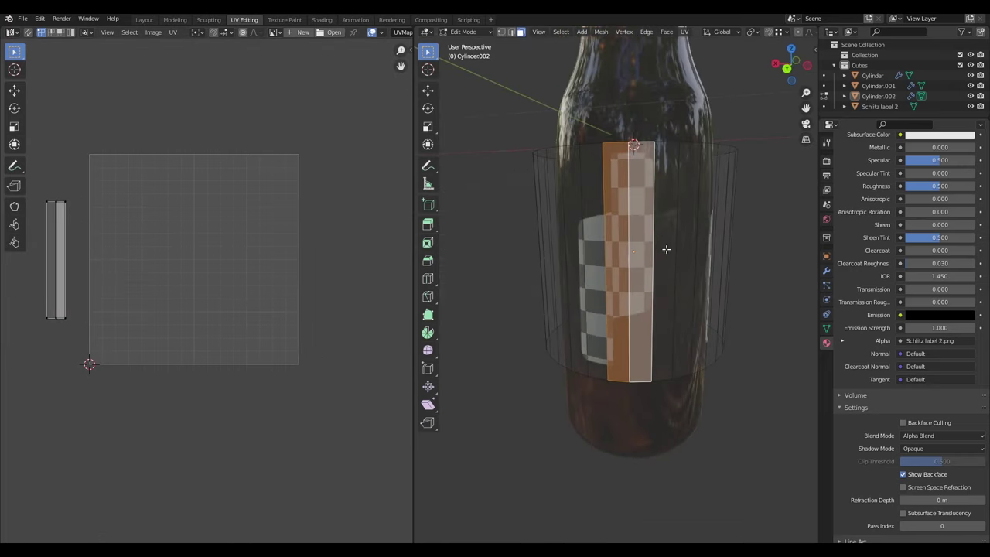
left_click(600, 254, "shift")
mouse_move(599, 254)
middle_mouse_down()
mouse_move(654, 255)
mouse_move(599, 267)
middle_mouse_up()
left_click(585, 257, "shift")
left_click(560, 265, "shift")
middle_click_drag(706, 272, 639, 274)
left_click(656, 271, "shift")
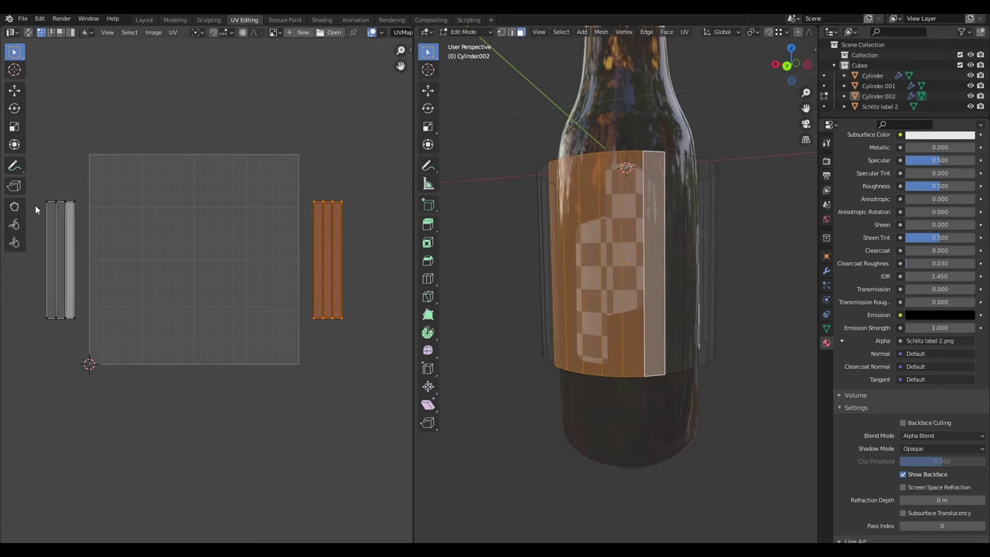
Select all UVs of the six back faces and scale them down so both strips lie inside the UV square.
left_click_drag(41, 181, 106, 345)
left_click_drag(40, 193, 101, 375)
right_click(293, 248)
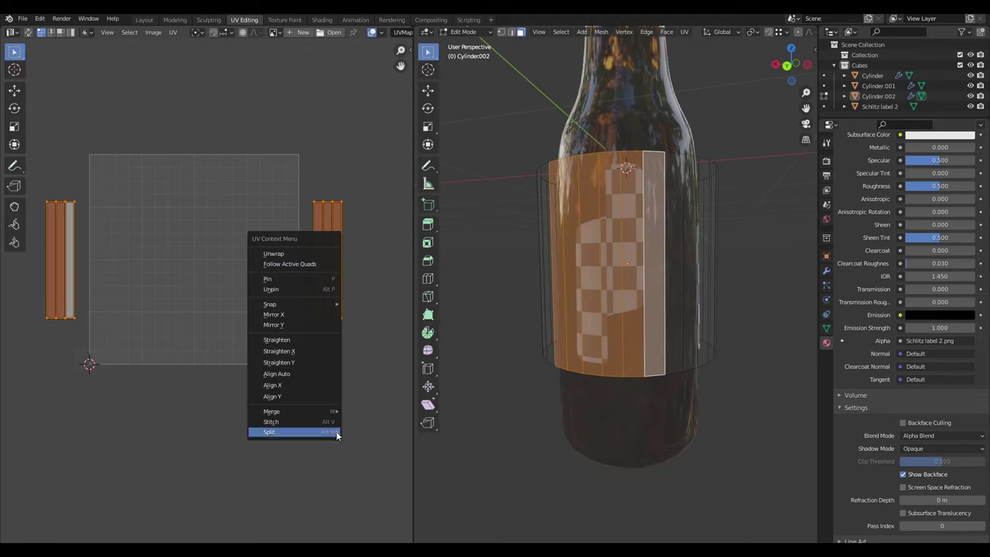
mouse_move(337, 435)
left_click(369, 432)
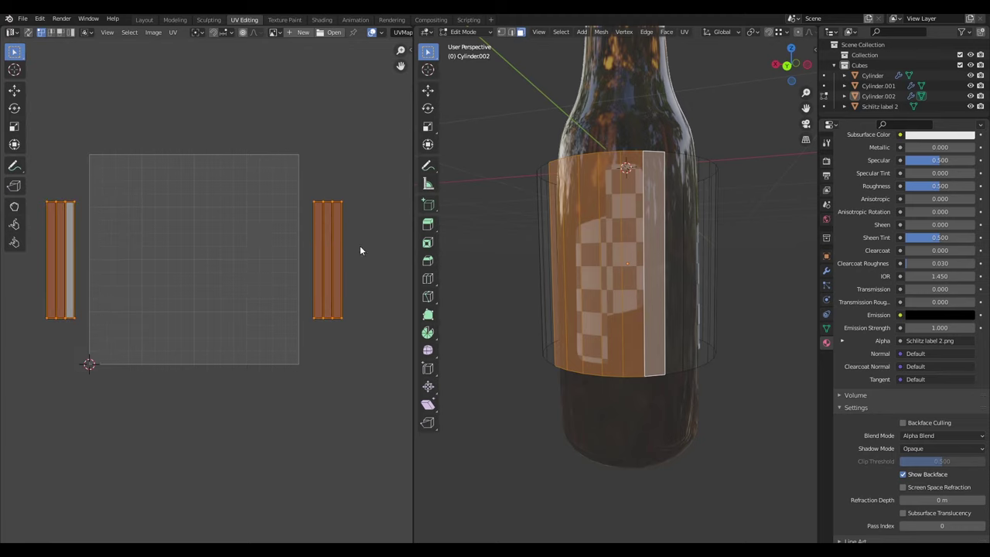
key("s")
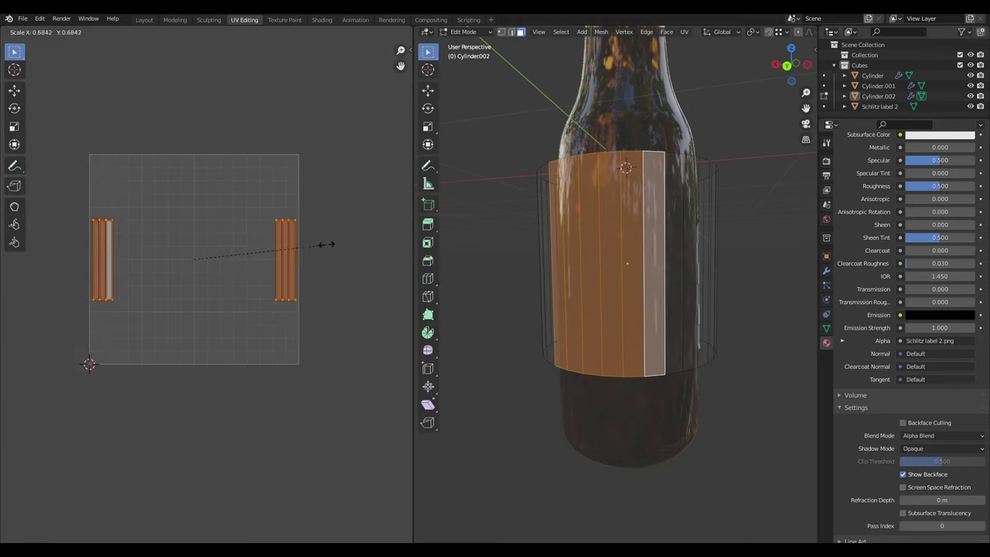
left_click(280, 251)
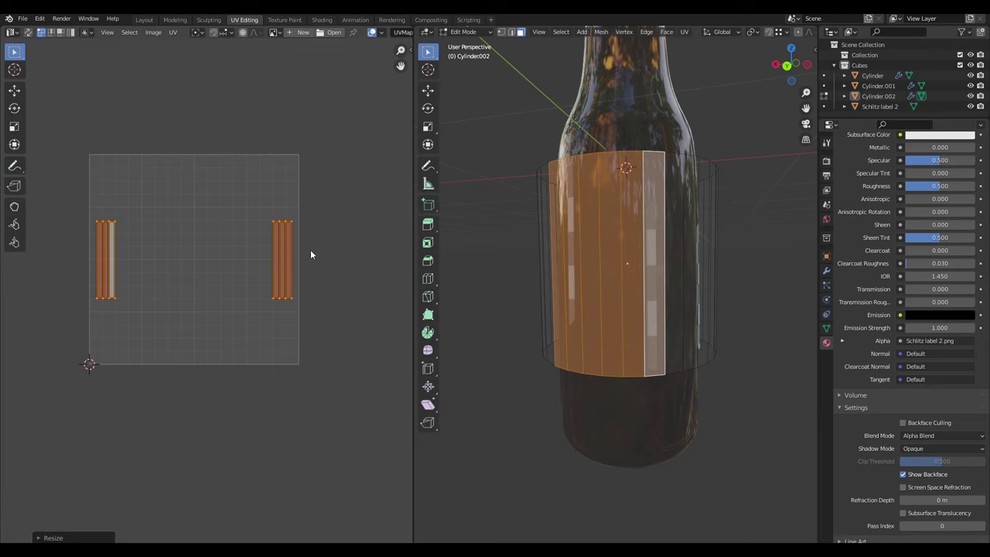
left_click(293, 247)
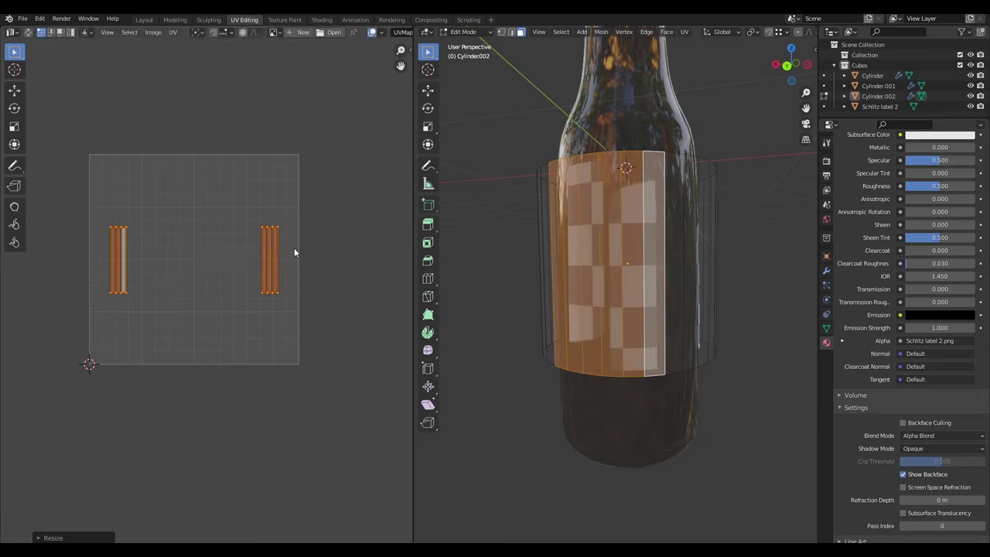
Move the back-face UVs down along Y to the empty lower part of the UV square, scaling them by about 0.71.
key("g")
key("y")
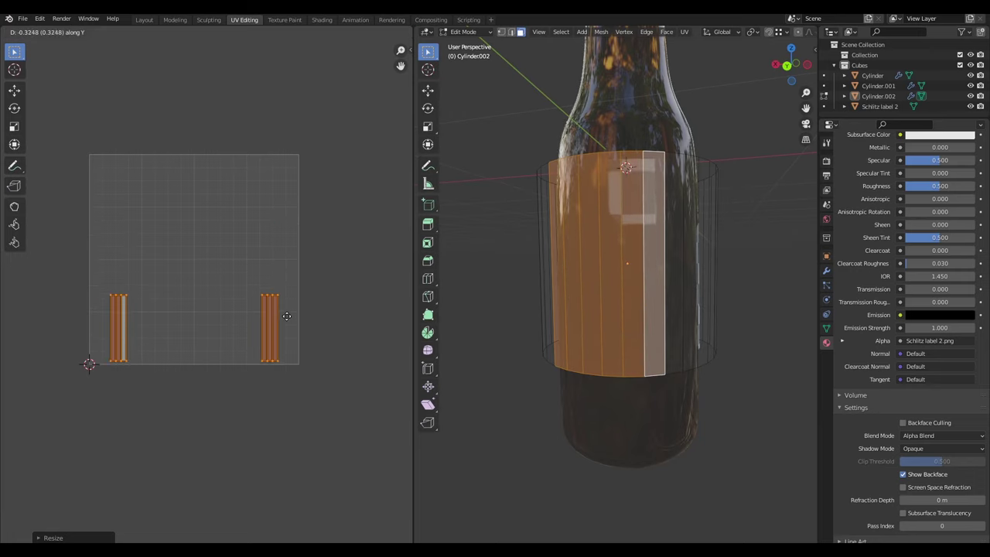
left_click(288, 312)
key("s")
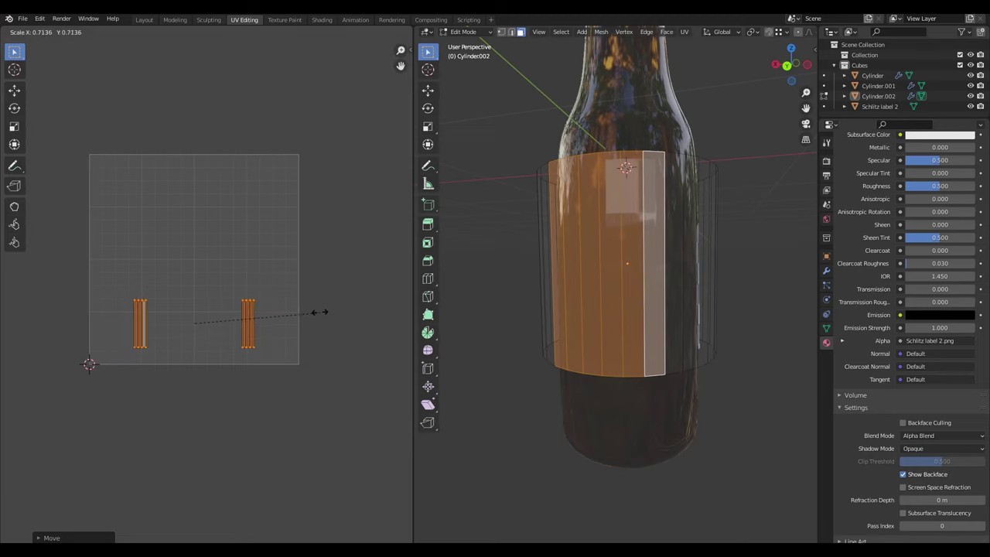
left_click(317, 312)
key("g")
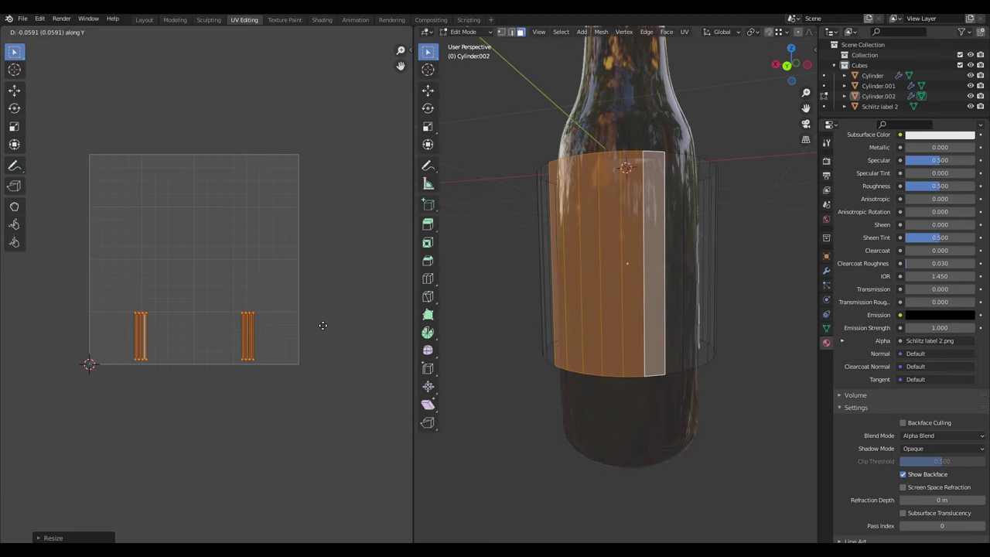
left_click(323, 327)
Shrink the back-face UVs further and move them along Y toward the bottom edge of the UV square.
scroll(316, 314, "up", 4)
middle_click_drag(316, 314, 330, 282)
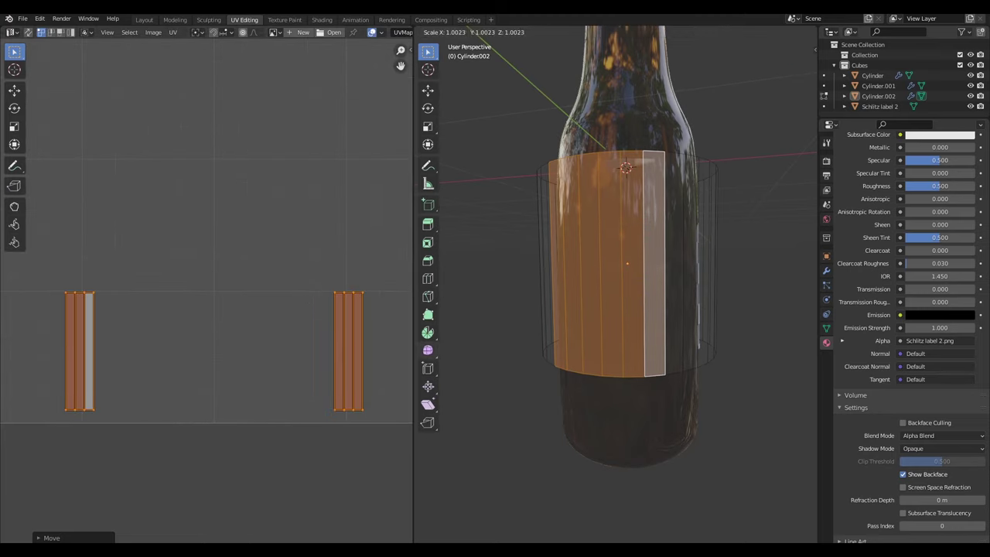
key("s")
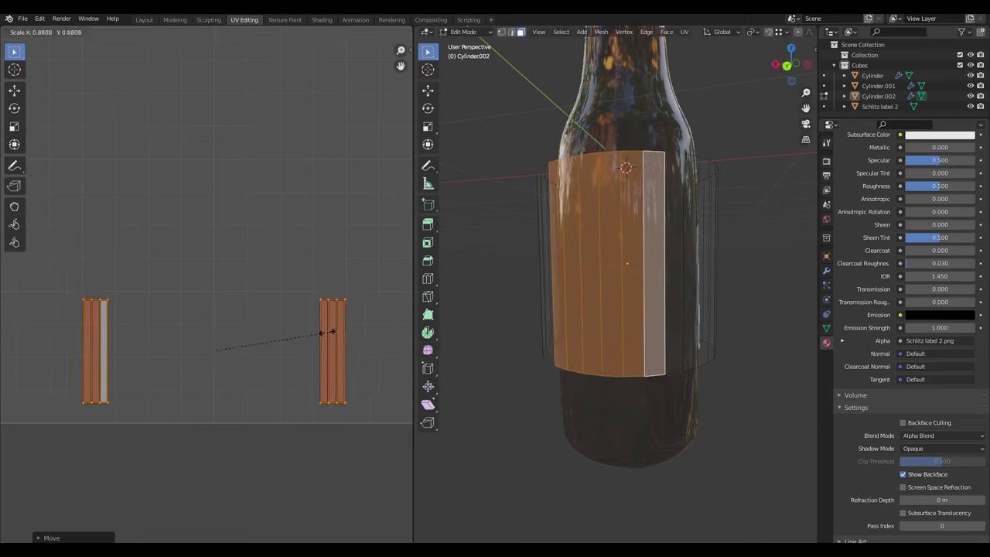
left_click(335, 327)
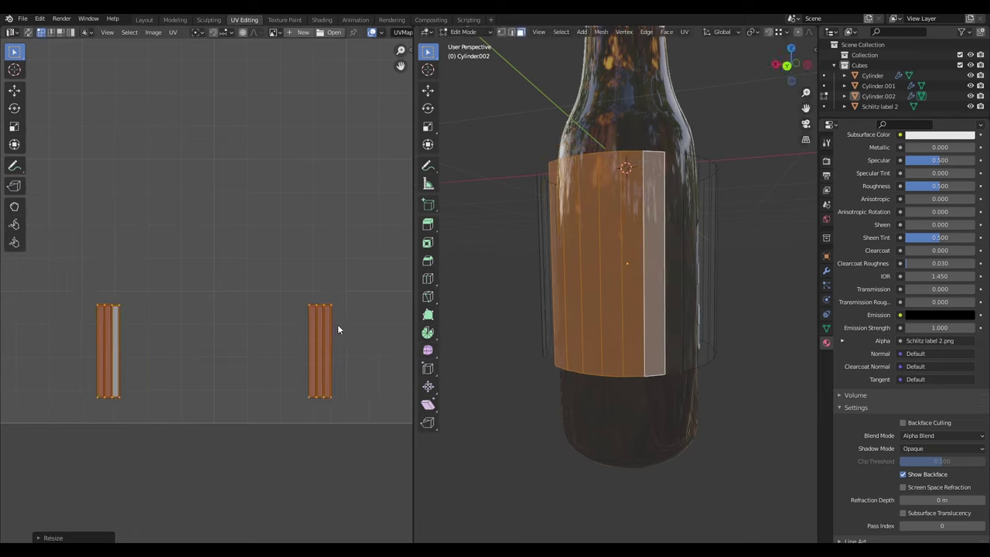
key("g")
key("y")
left_click(348, 322)
Reselect all faces of the label cylinder, return to Object Mode and inspect the checker pattern around the bottle.
scroll(351, 318, "down", 5)
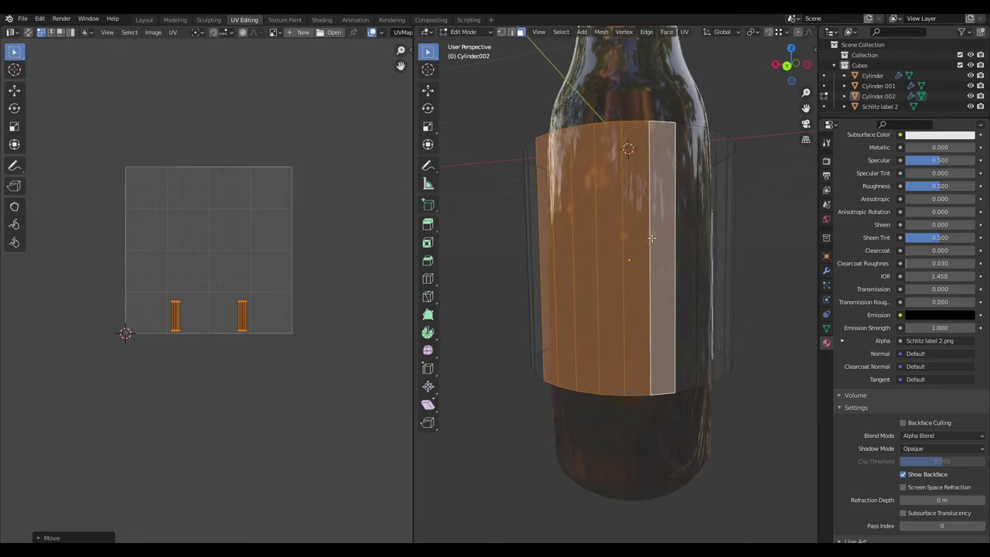
left_click(710, 240)
key("a")
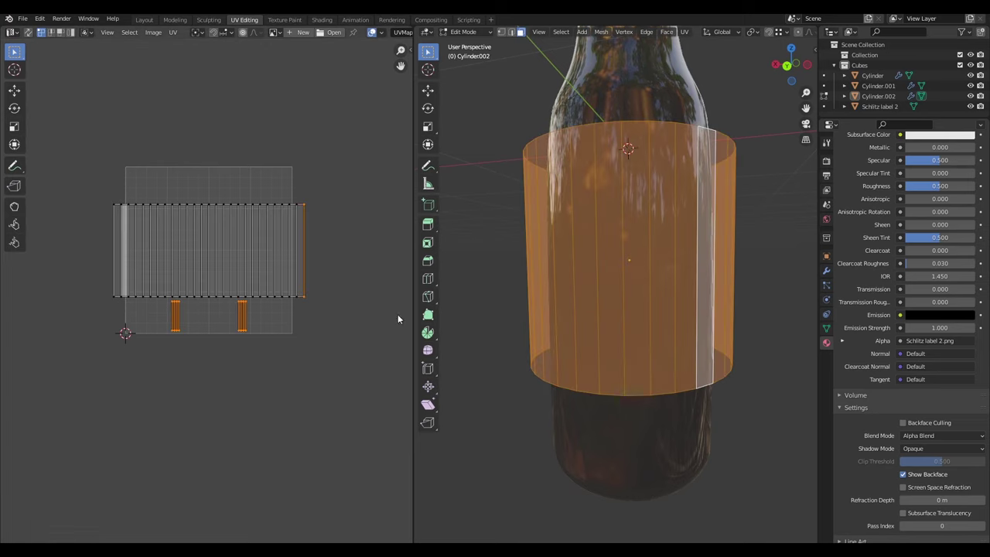
scroll(224, 273, "up", 4)
scroll(225, 272, "down", 3)
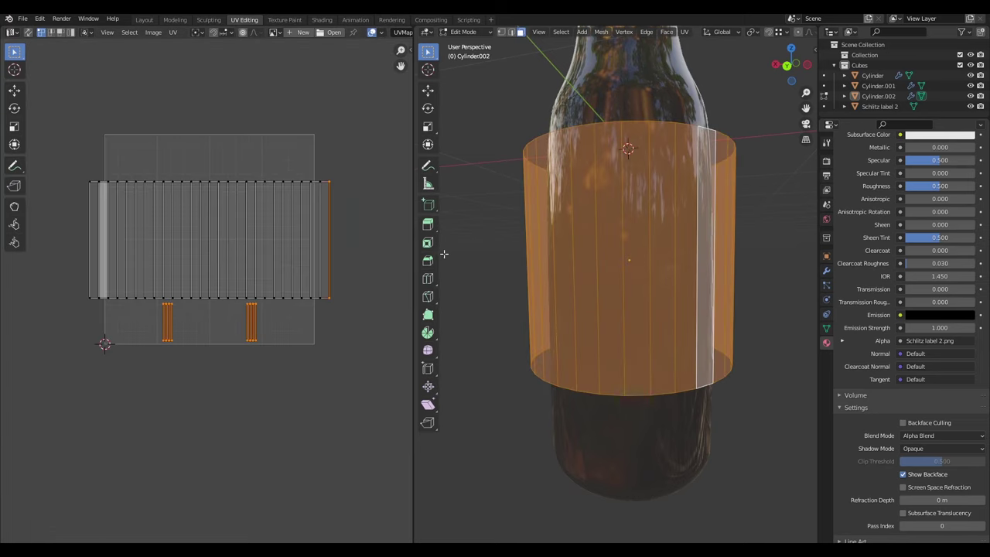
left_click(481, 237)
key("Tab")
scroll(625, 286, "down", 4)
scroll(627, 294, "up", 4)
mouse_move(625, 287)
middle_mouse_down()
mouse_move(697, 290)
mouse_move(674, 294)
mouse_move(700, 261)
mouse_move(613, 302)
mouse_move(647, 283)
middle_mouse_up()
scroll(648, 295, "down", 5)
scroll(648, 297, "up", 6)
scroll(671, 294, "down", 5)
scroll(647, 283, "up", 3)
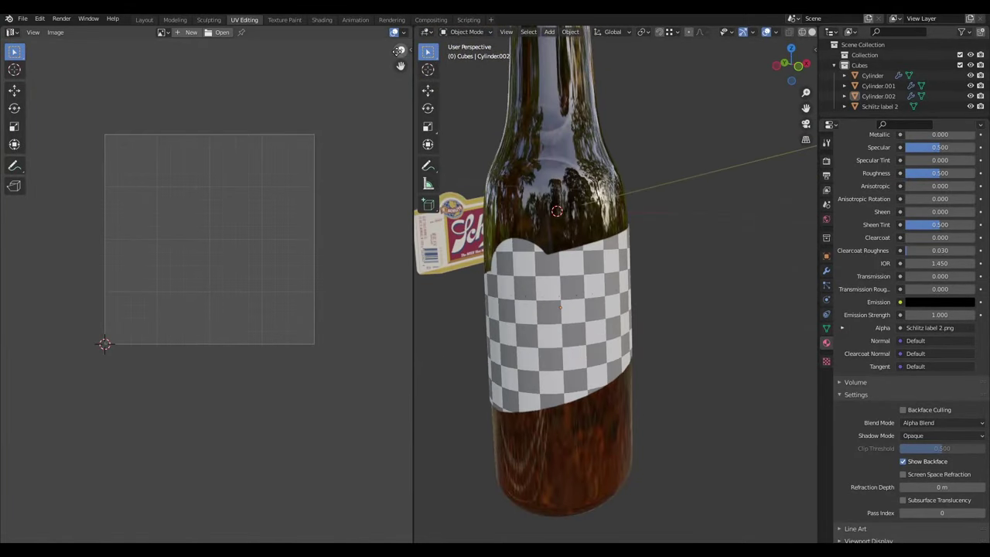
In the Shading workspace, cut the Checker Texture's Color link and connect the Schlitz label image's Color output to the Principled BSDF's Base Color.
left_click(322, 19)
scroll(501, 366, "down", 5)
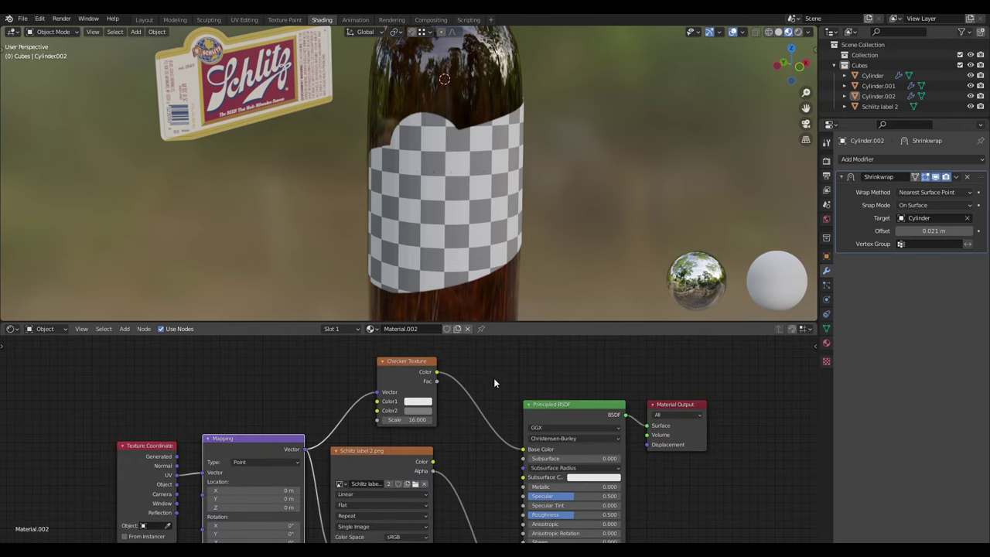
middle_click_drag(492, 379, 521, 332)
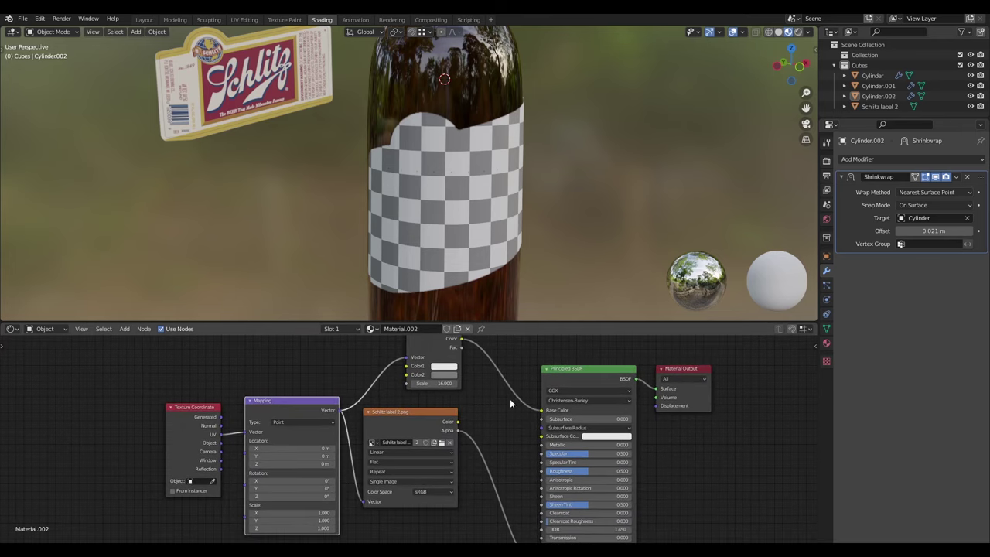
key("ctrl+space")
right_click_drag(618, 184, 612, 227, "ctrl")
middle_click_drag(612, 227, 535, 231)
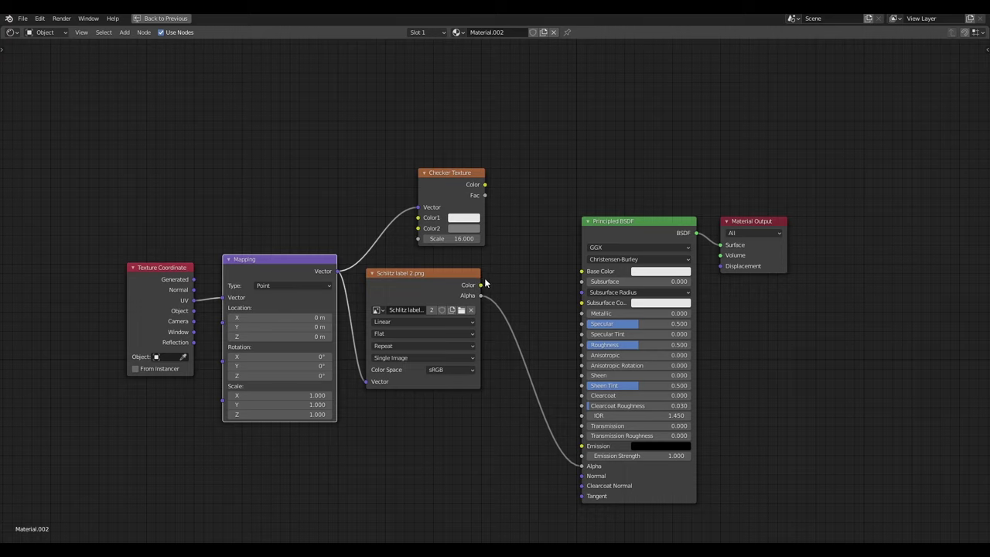
left_click_drag(481, 285, 582, 271)
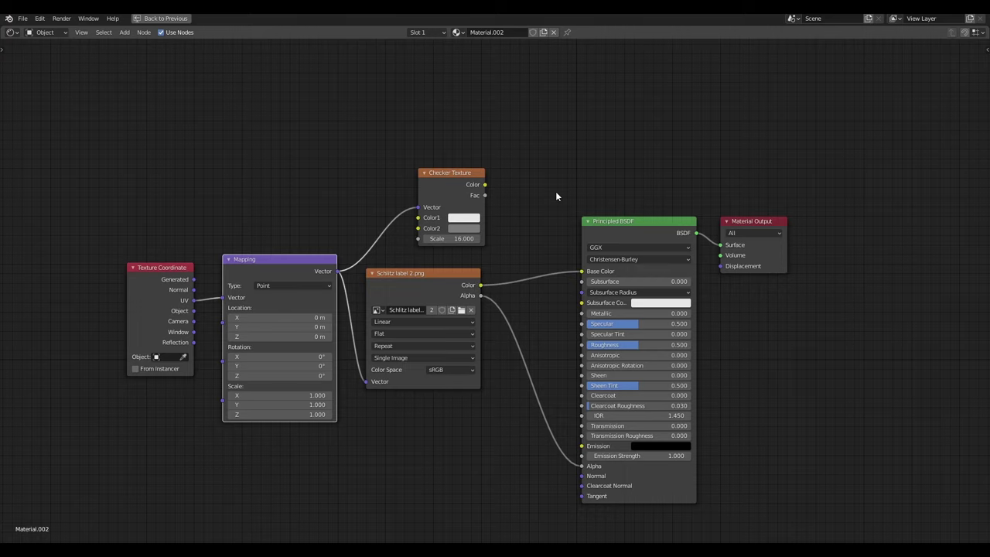
Disconnect the Mapping node from the Checker Texture and view the labelled bottle in a maximized 3D Viewport.
scroll(382, 180, "down", 2)
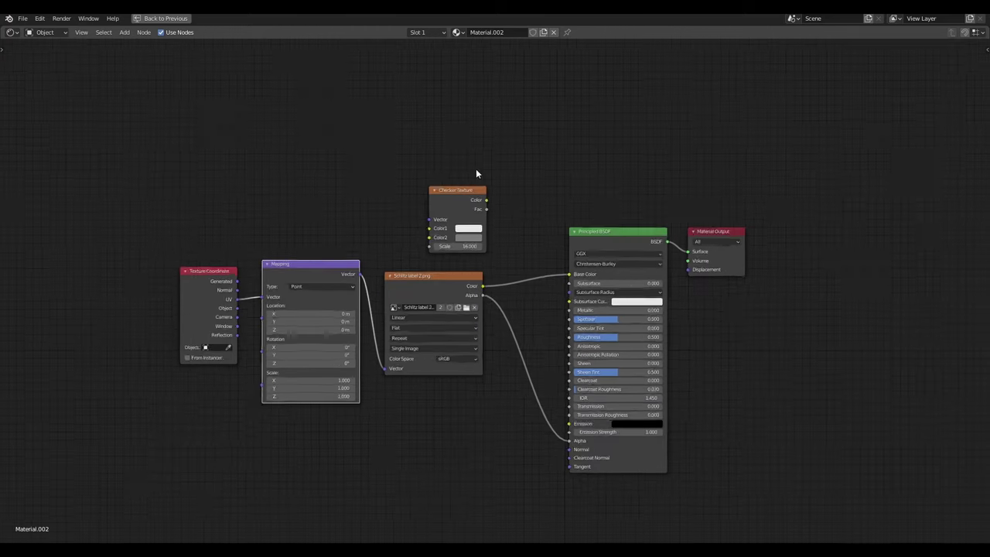
key("ctrl+space")
middle_click_drag(546, 207, 611, 350)
key("ctrl+space")
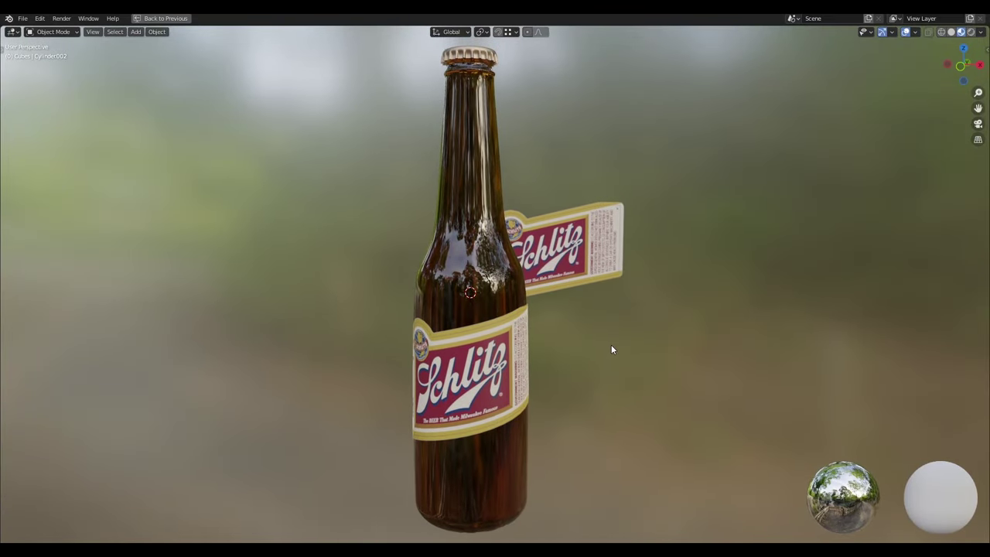